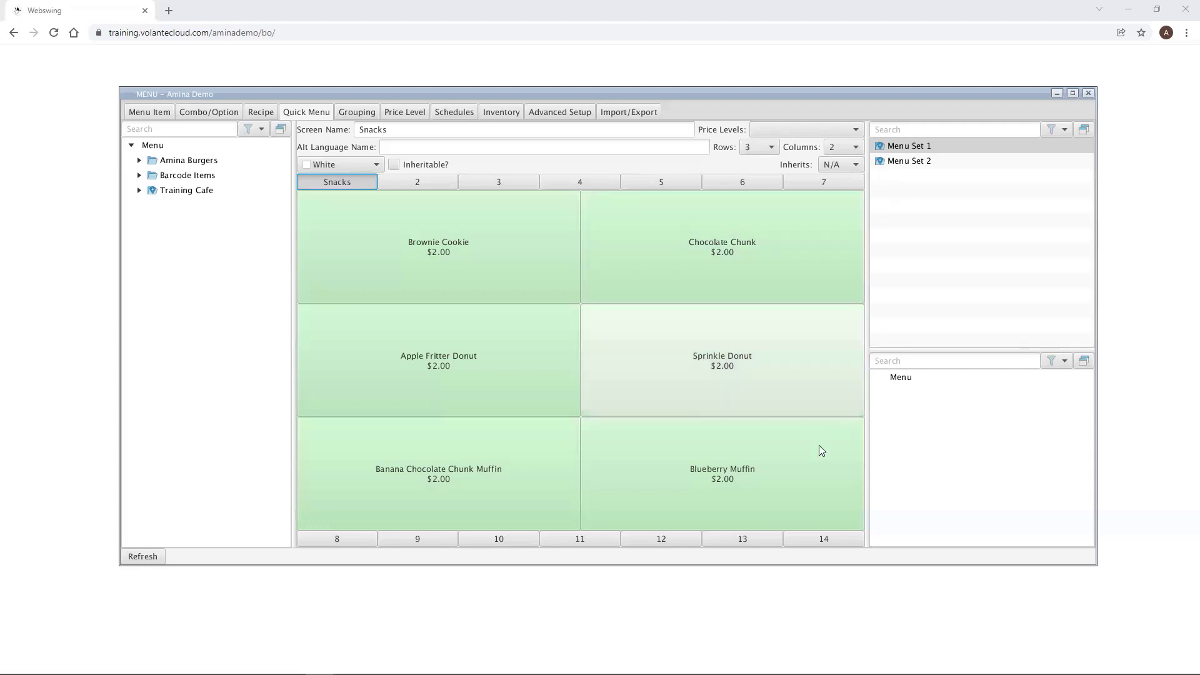
# Select quick menu screen 14 and rename it to 'Switch Menu'.
pyautogui.click(818, 540)
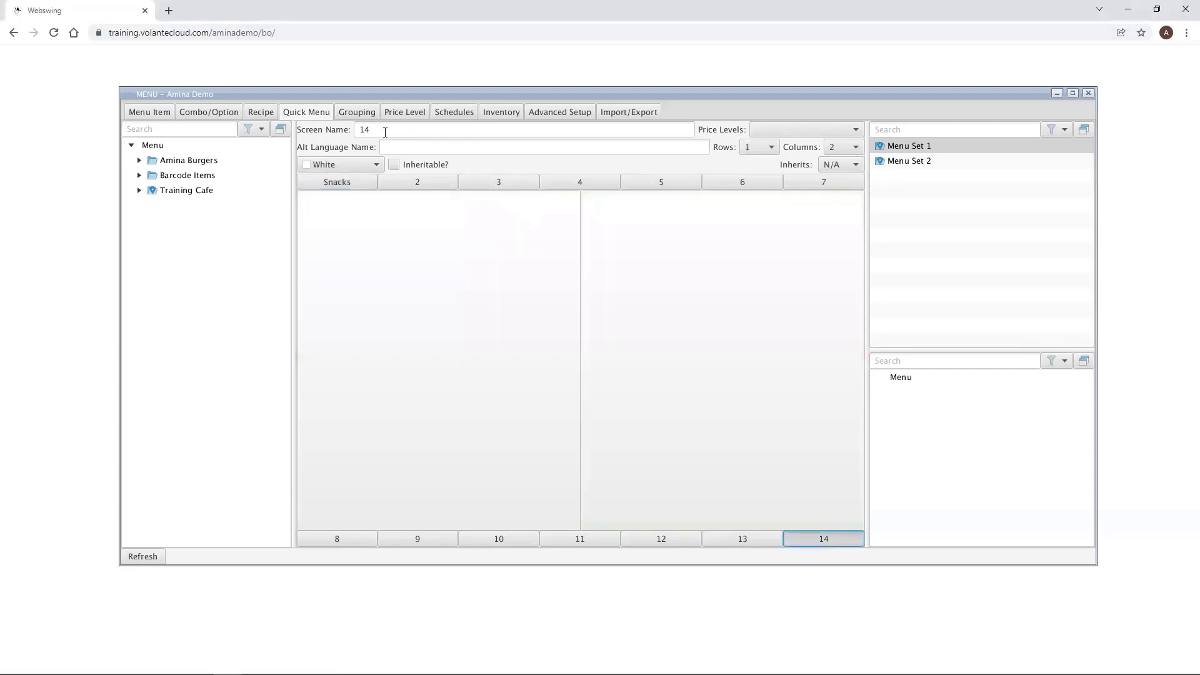
pyautogui.doubleClick(384, 130)
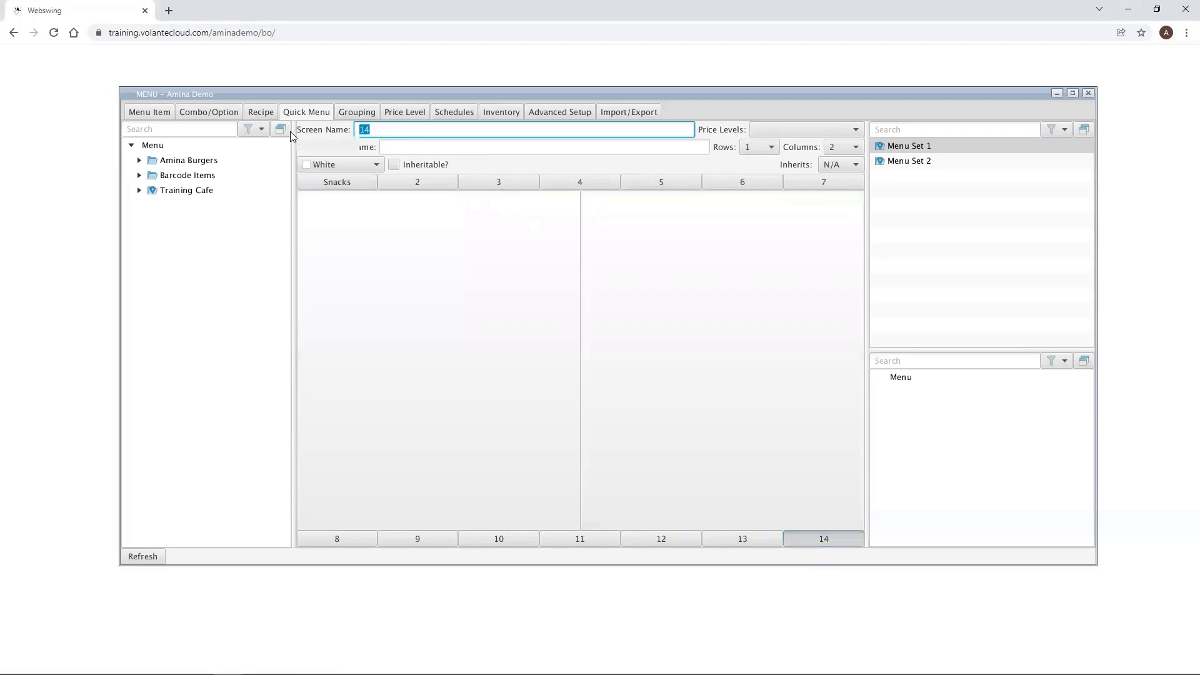
pyautogui.write('Switch')
pyautogui.write('Menu')
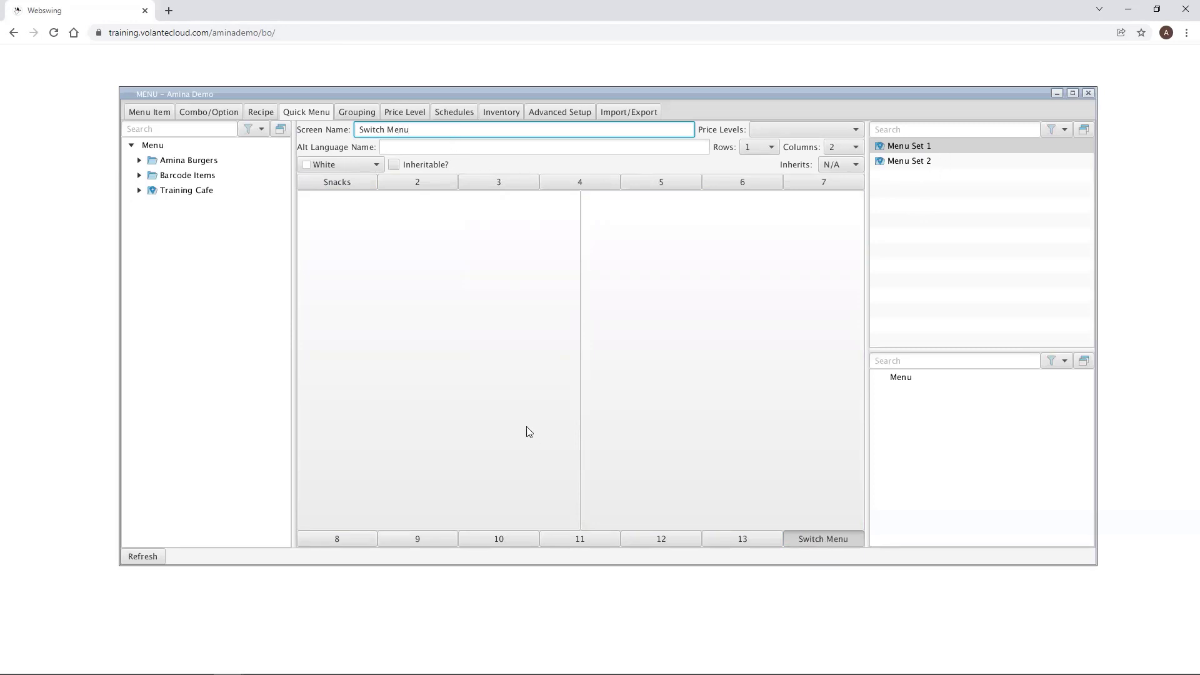
# Add a Menu Set special button to the left cell targeting Menu Set 2, labelled 'Menu Set 2'.
pyautogui.rightClick(491, 367)
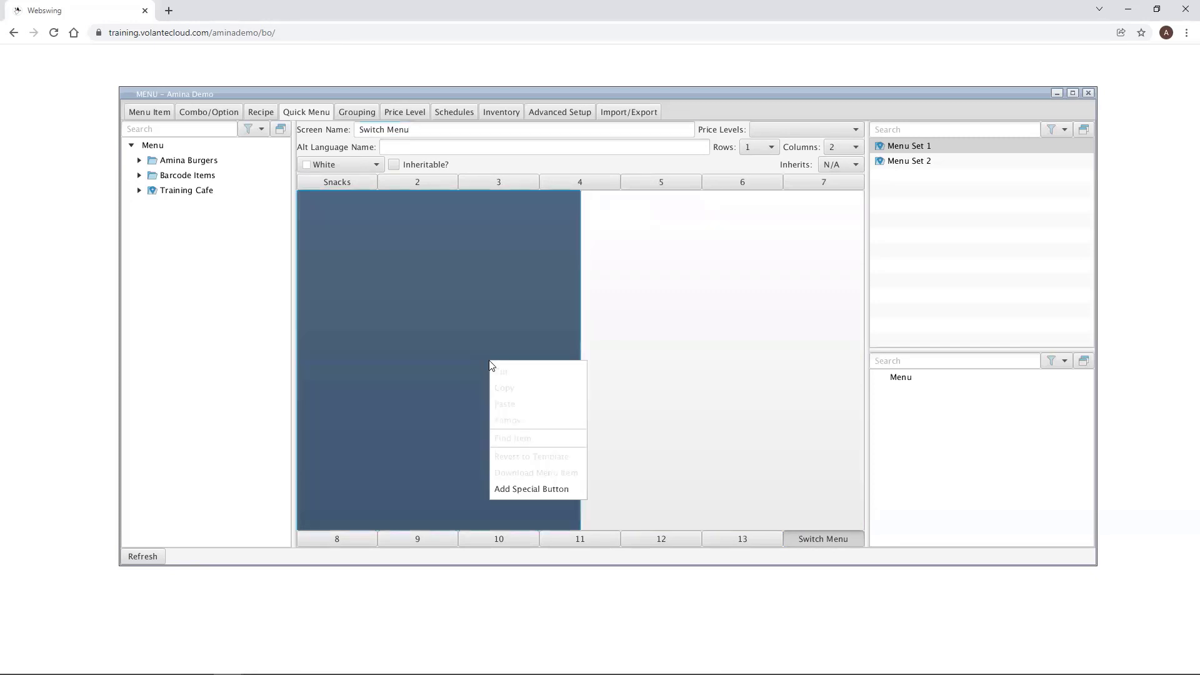
pyautogui.click(555, 489)
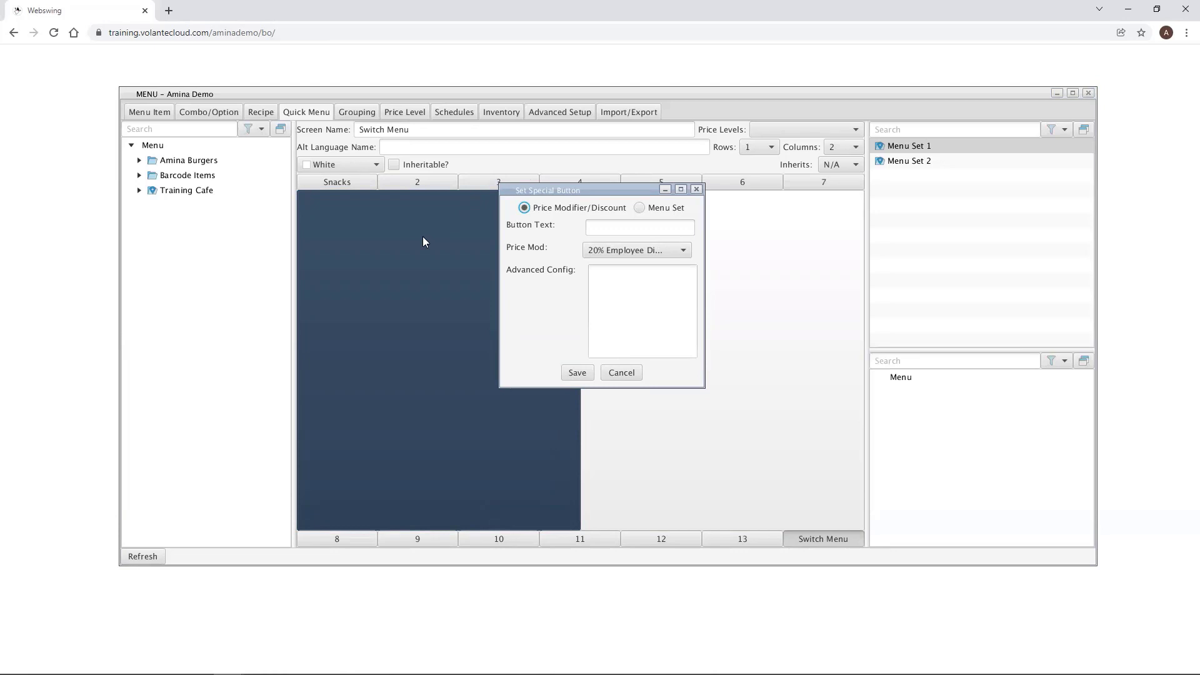
pyautogui.click(640, 208)
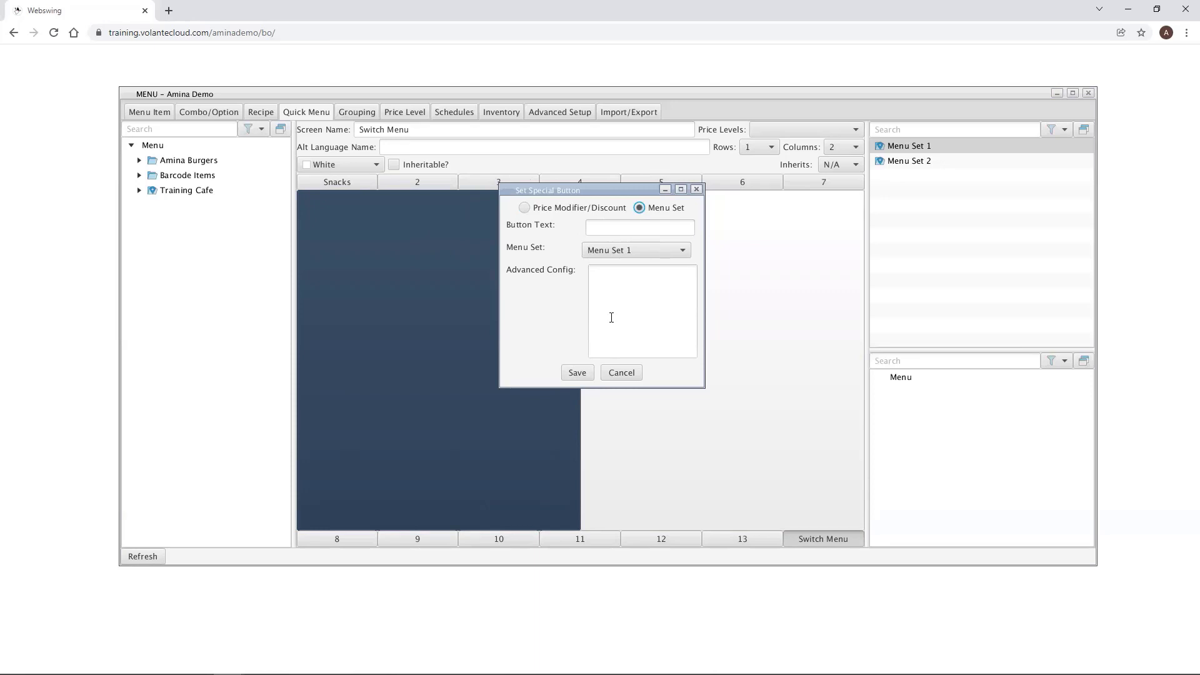
pyautogui.click(639, 253)
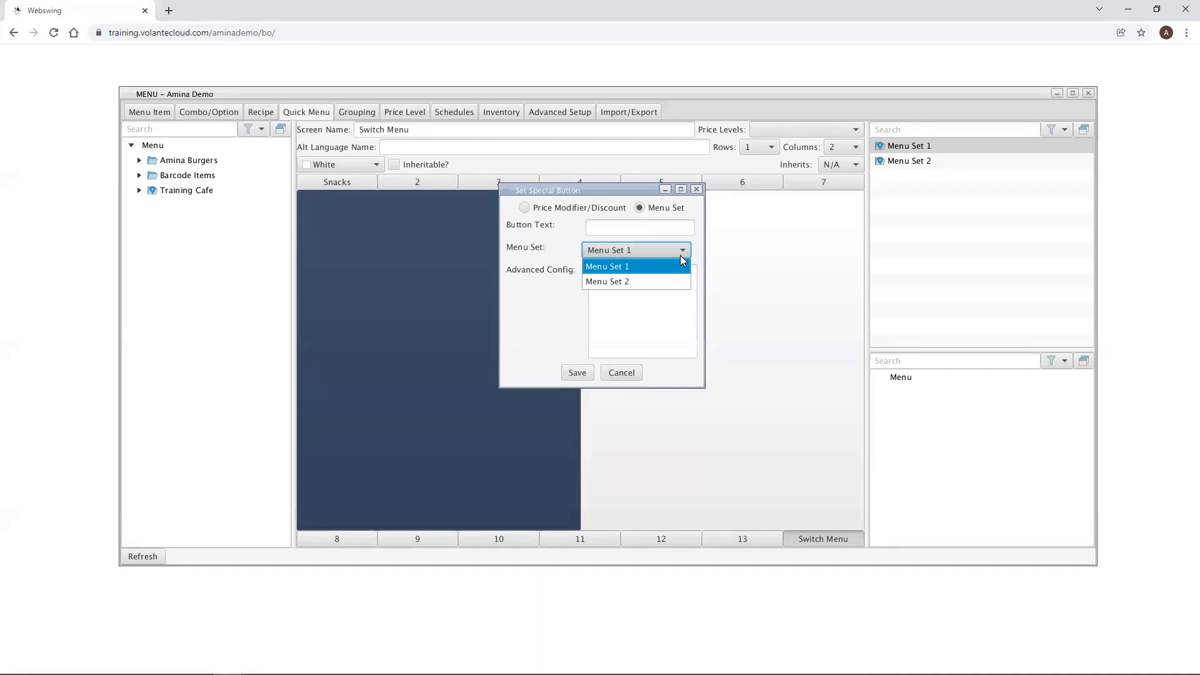
pyautogui.click(651, 283)
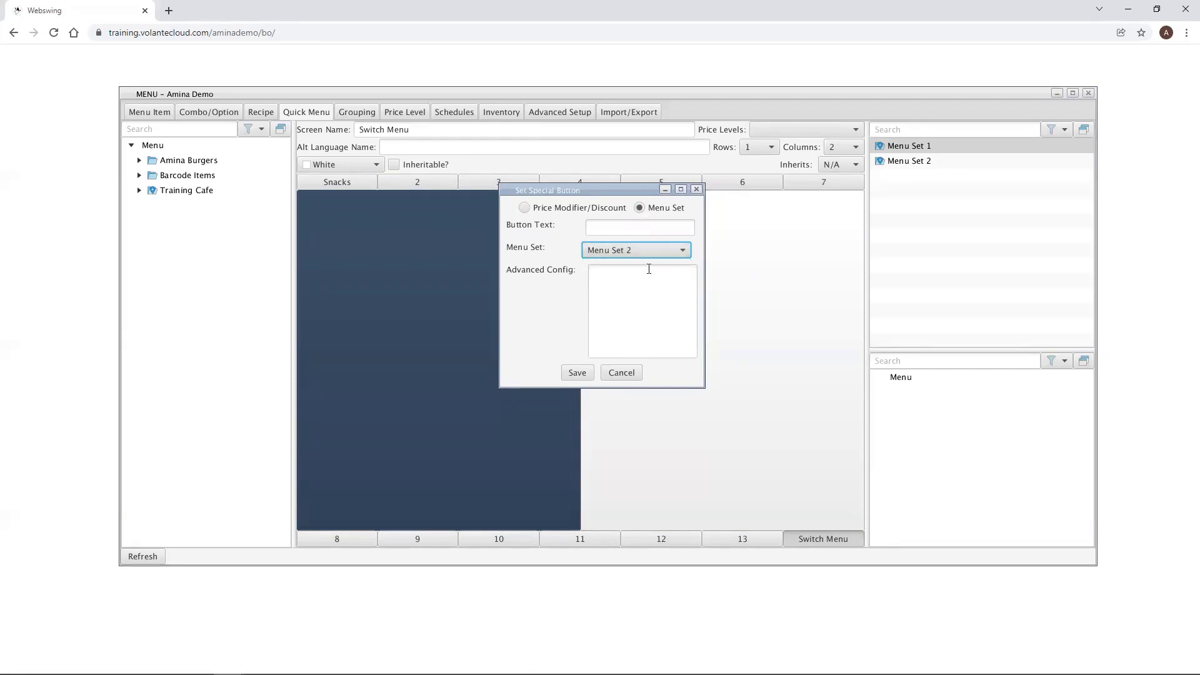
pyautogui.click(619, 226)
pyautogui.write('Menu Set 2')
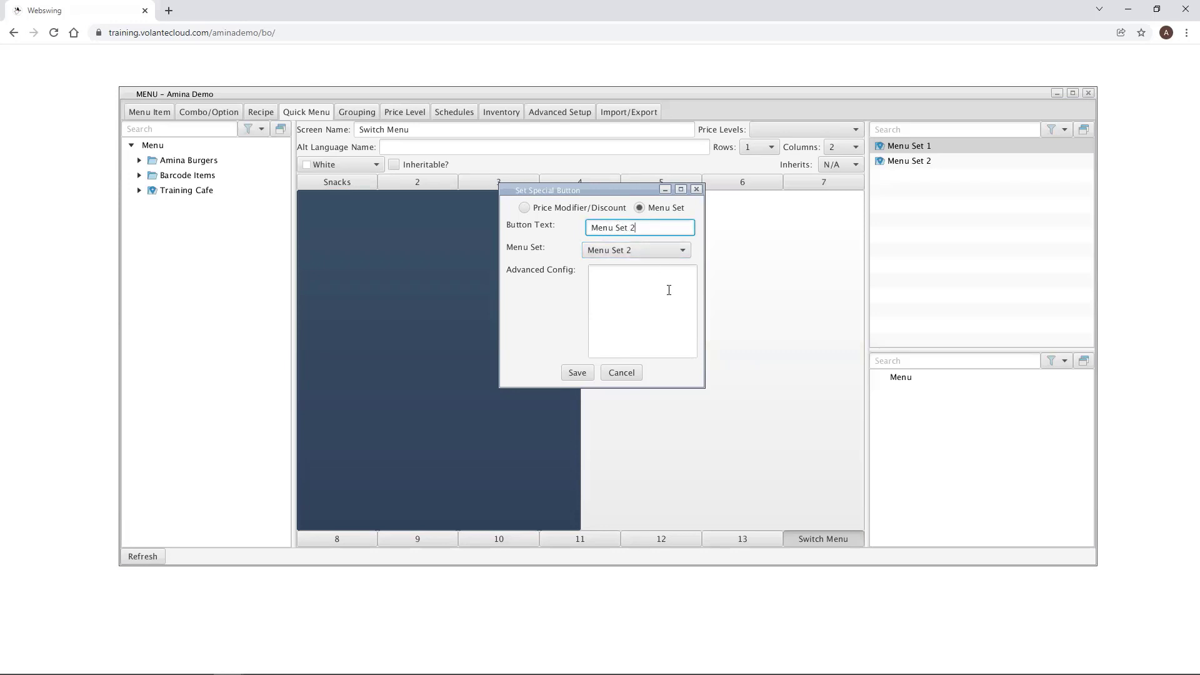
pyautogui.click(578, 373)
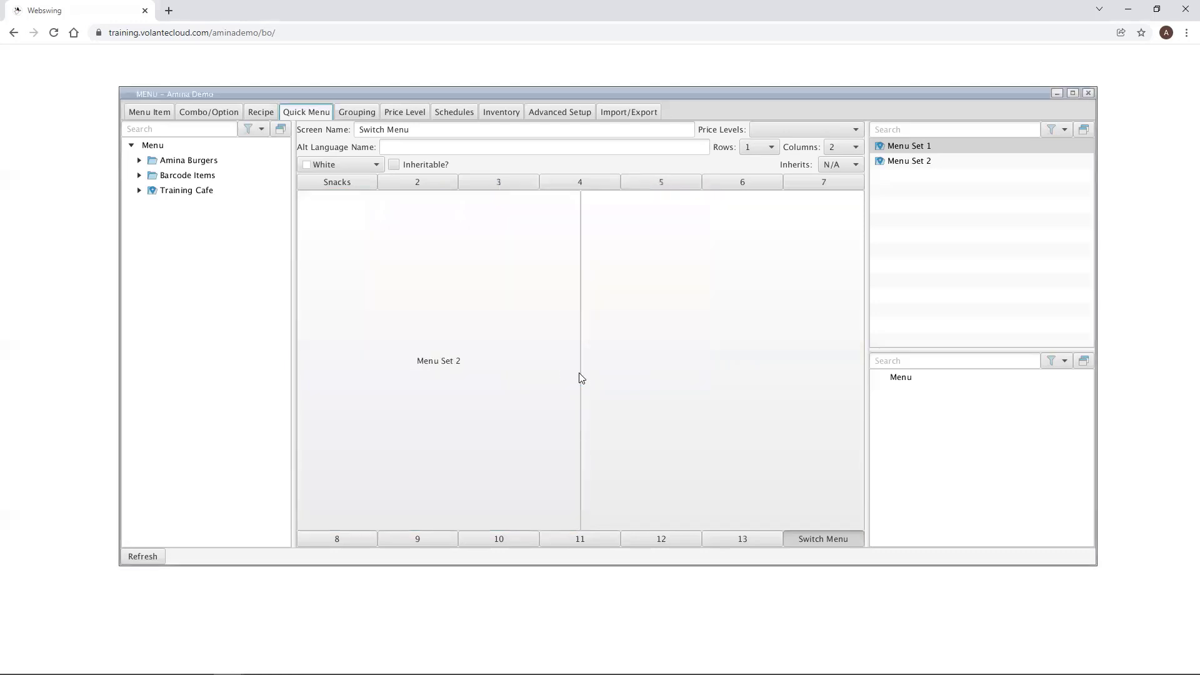
pyautogui.click(475, 442)
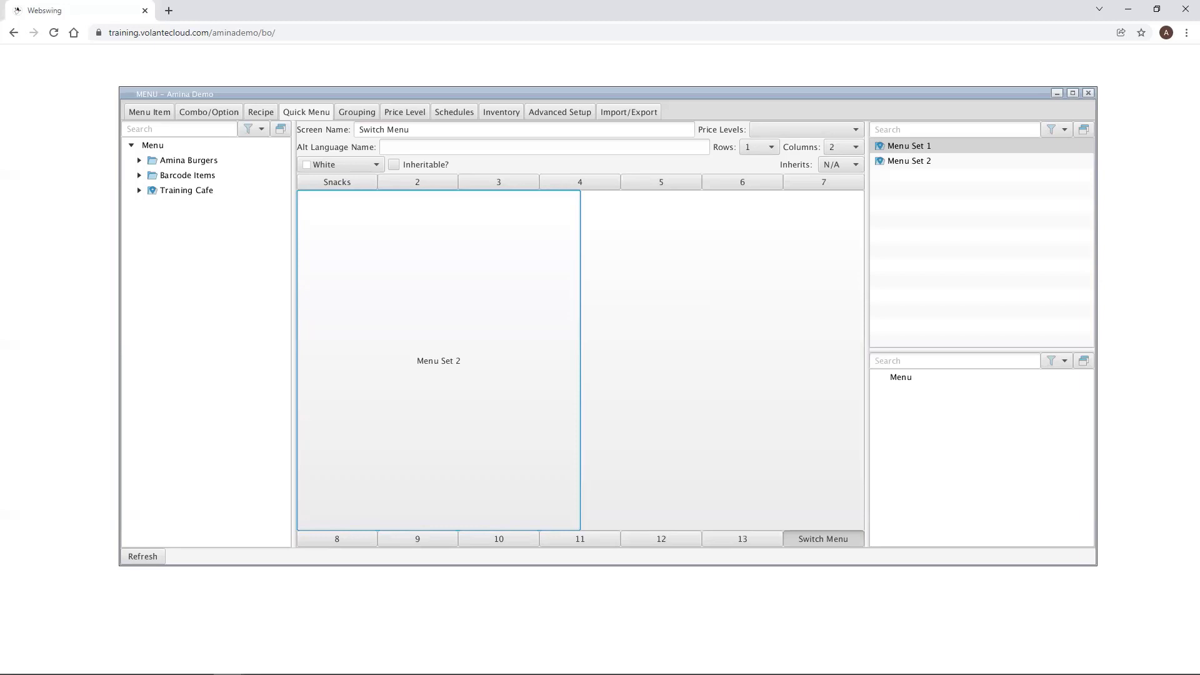
# Open Menu Set 2 and rename its screen 14 from '14' to 'Switch Menu'.
pyautogui.click(908, 163)
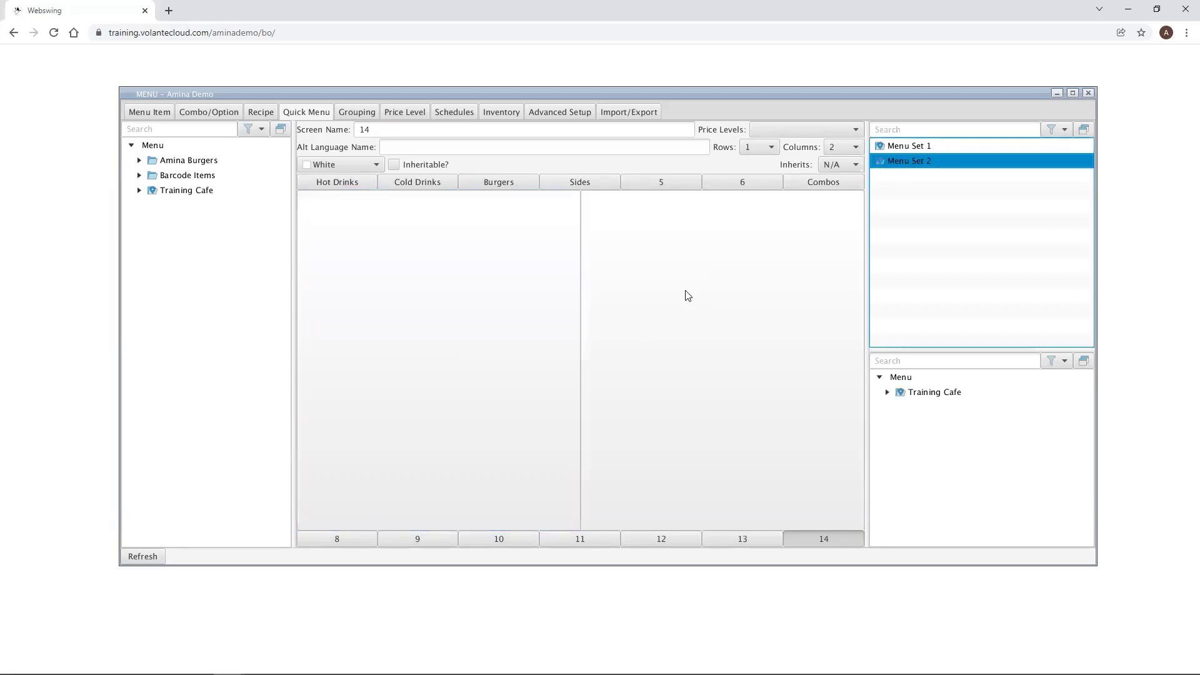
pyautogui.click(402, 134)
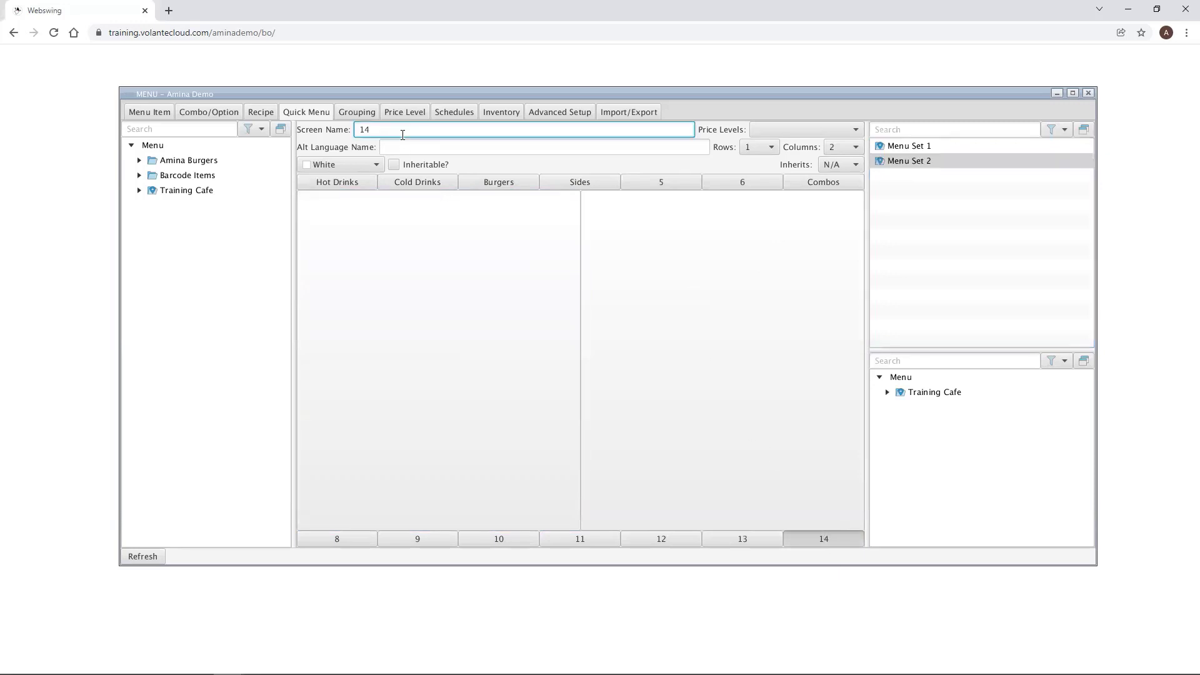
pyautogui.press('BackSpace')
pyautogui.press('BackSpace')
pyautogui.write('Switch Menu')
pyautogui.press('BackSpace')
pyautogui.press('BackSpace')
pyautogui.press('BackSpace')
pyautogui.press('BackSpace')
pyautogui.write('eny')
pyautogui.press('BackSpace')
pyautogui.press('BackSpace')
pyautogui.press('BackSpace')
pyautogui.write('Menu')
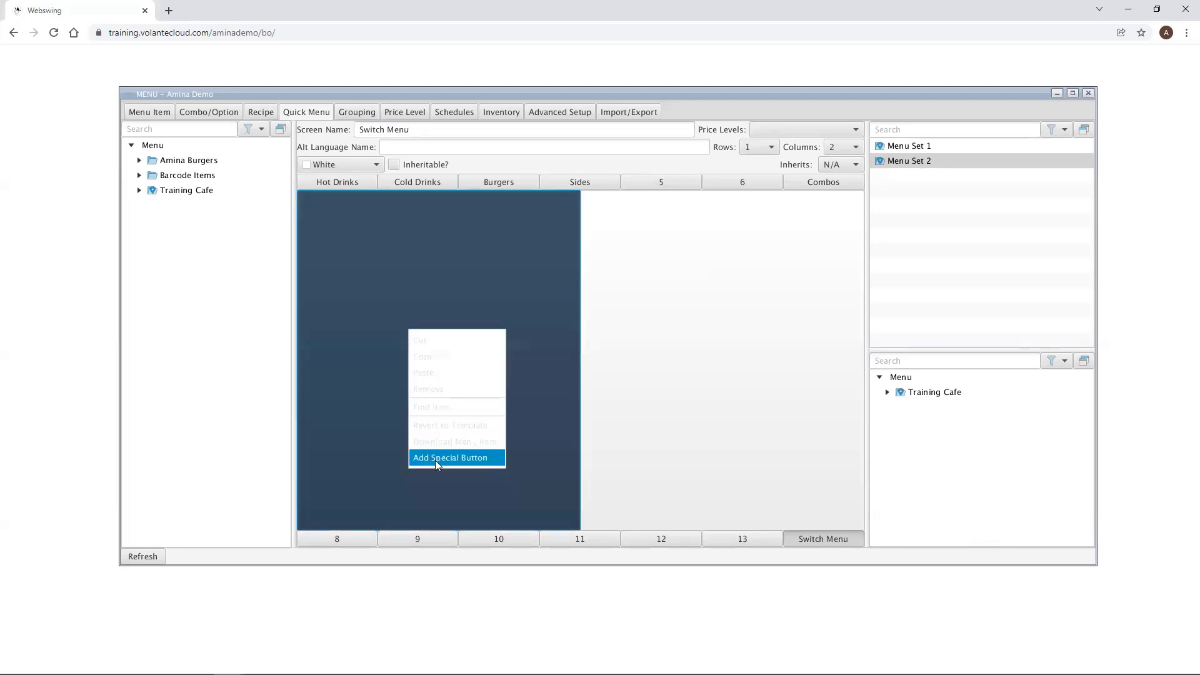
# Add a 'Menu Set 1' switch button targeting Menu Set 1, then return to editing Menu Set 1.
pyautogui.click(437, 460)
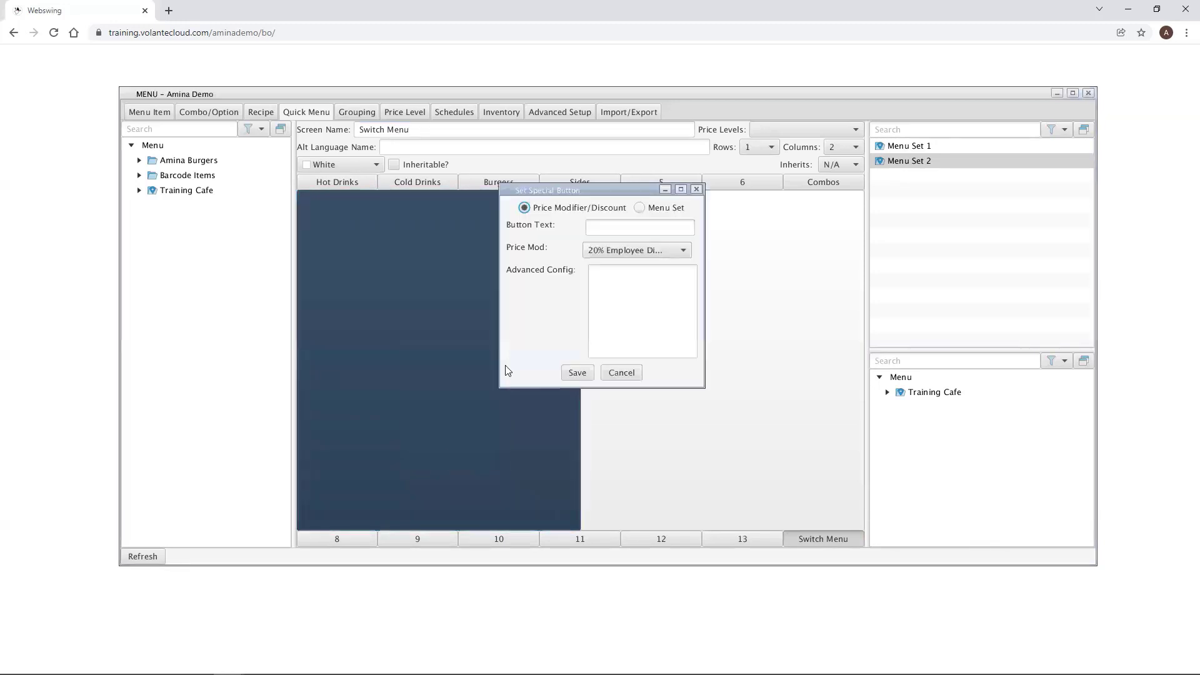
pyautogui.click(640, 209)
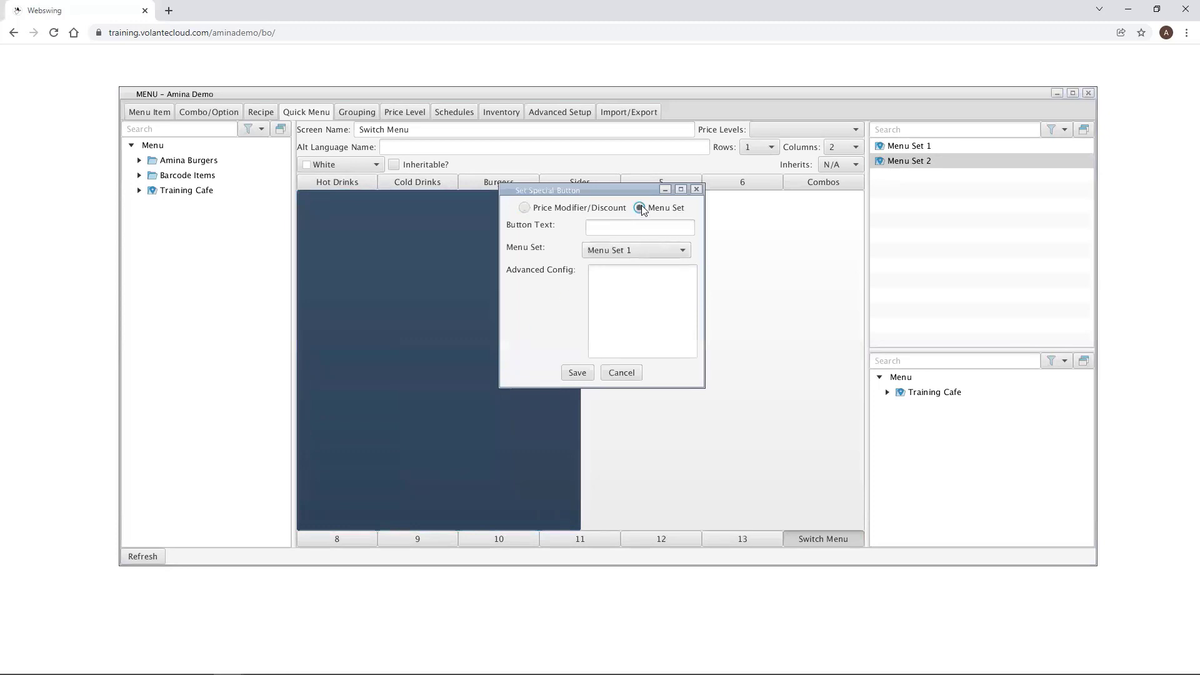
pyautogui.click(676, 226)
pyautogui.write('Menu Set 1')
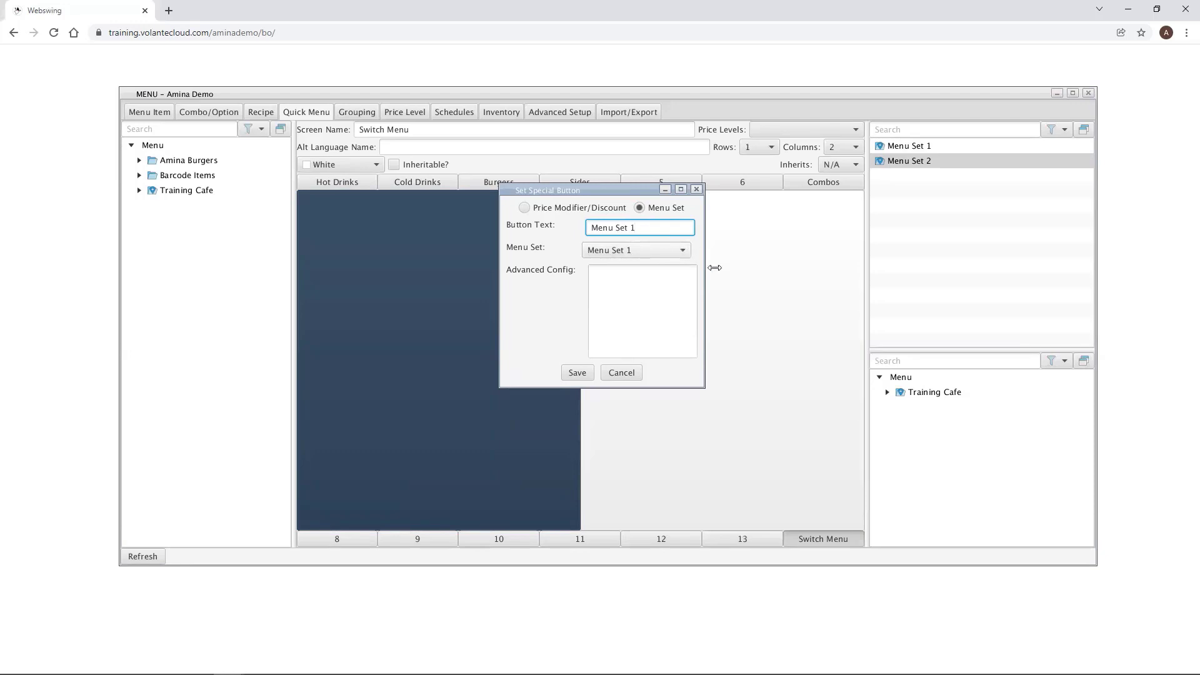
pyautogui.click(576, 373)
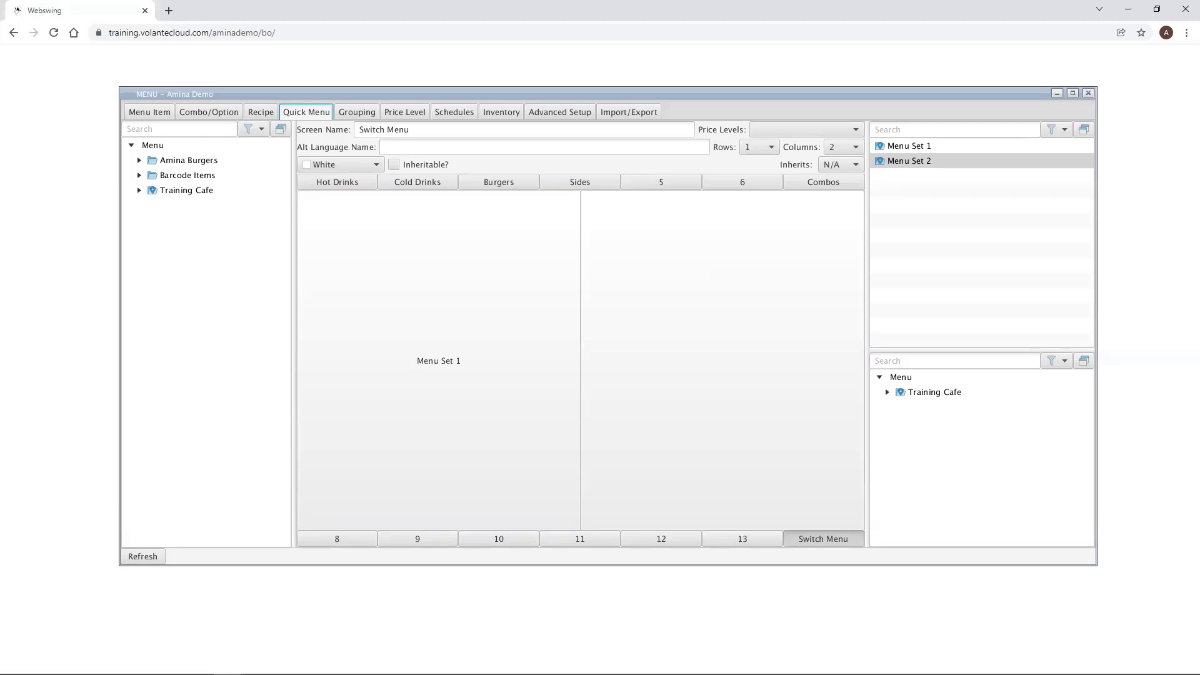
pyautogui.click(909, 146)
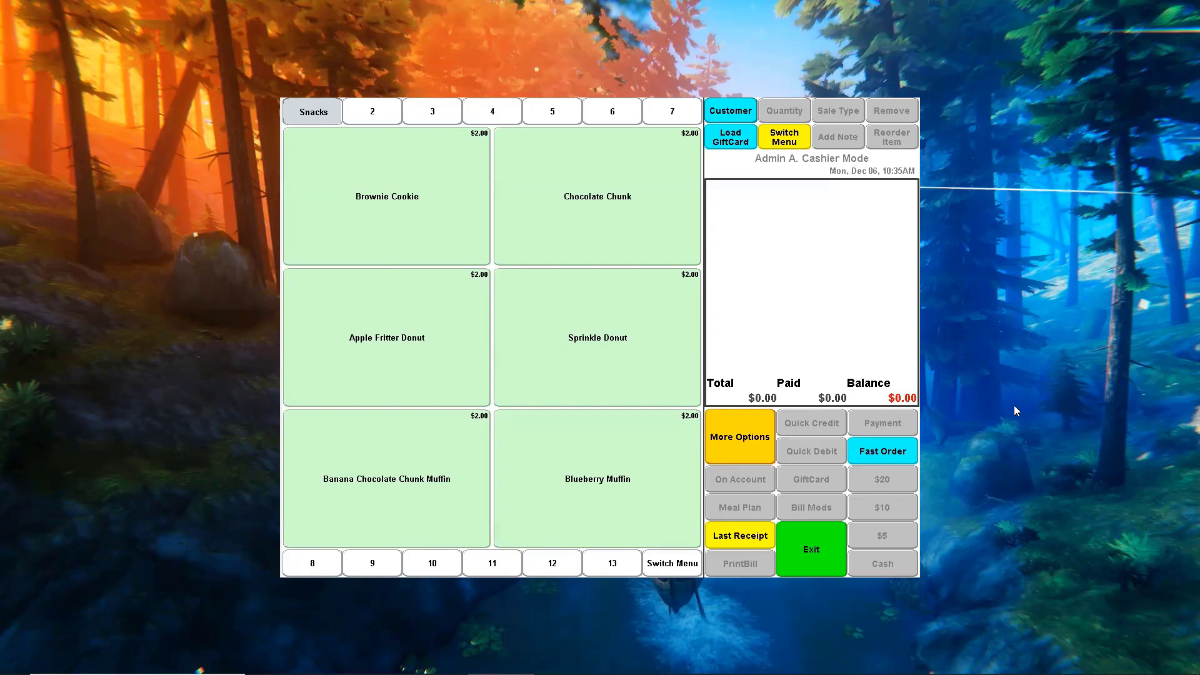
# Test Switch Menu on the terminal: go to Menu Set 2, back to Menu Set 1, then Menu Set 2.
pyautogui.click(684, 567)
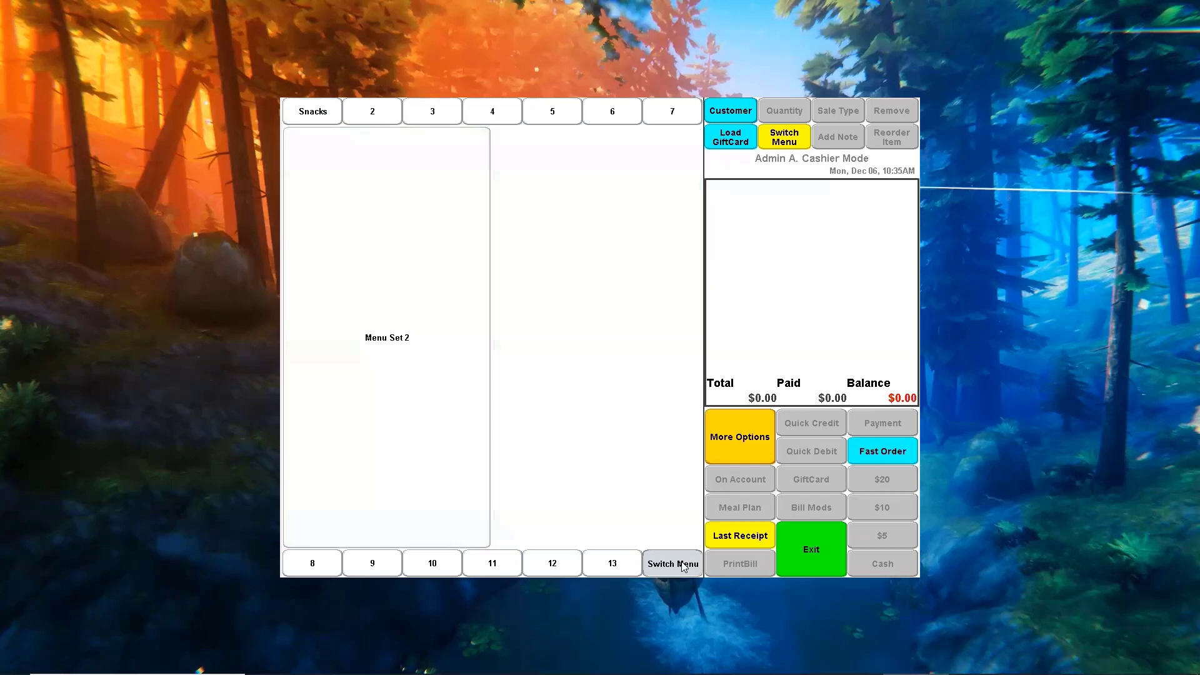
pyautogui.click(406, 403)
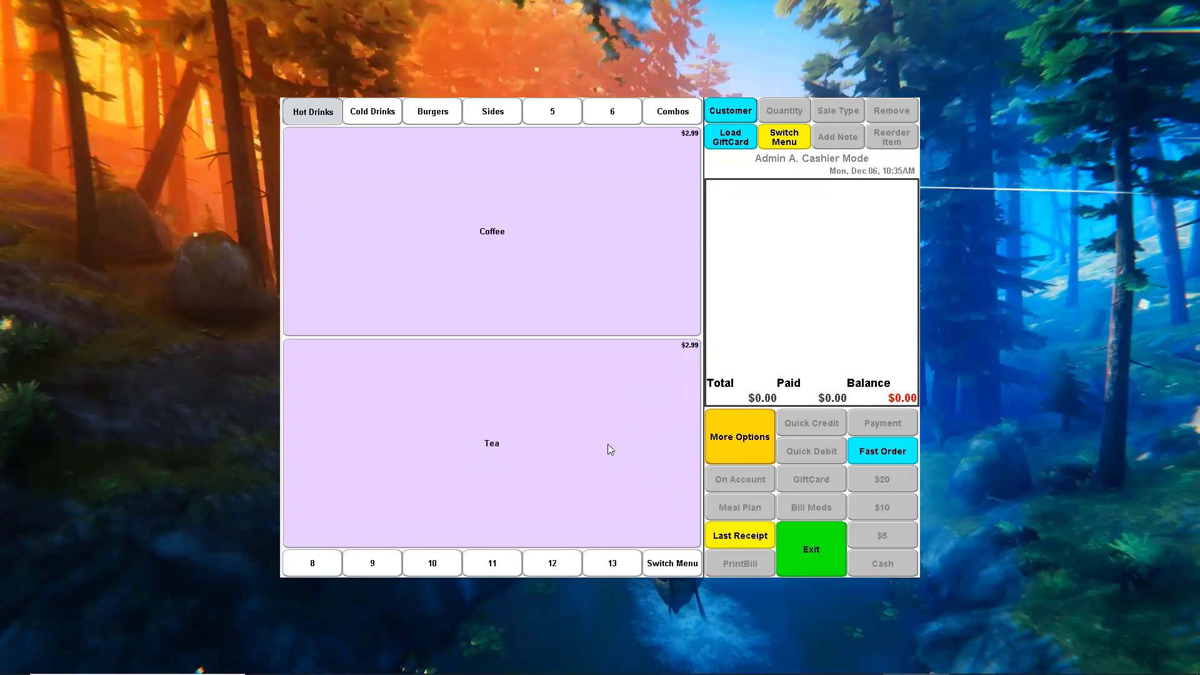
pyautogui.click(674, 565)
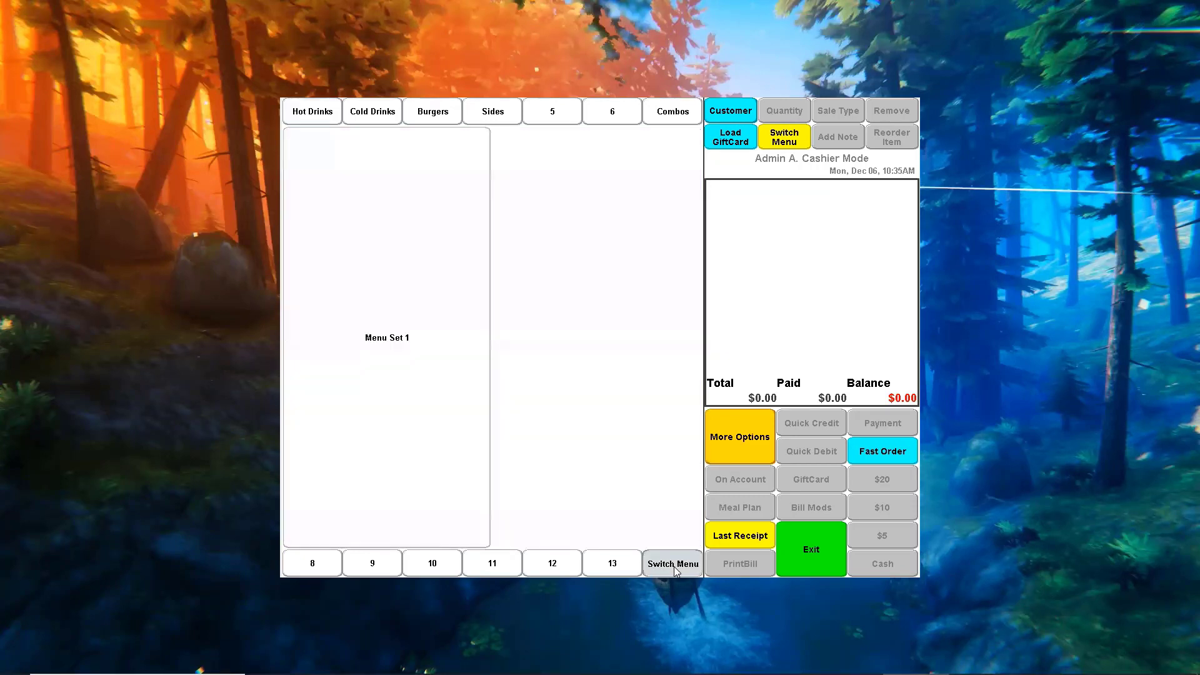
pyautogui.click(410, 425)
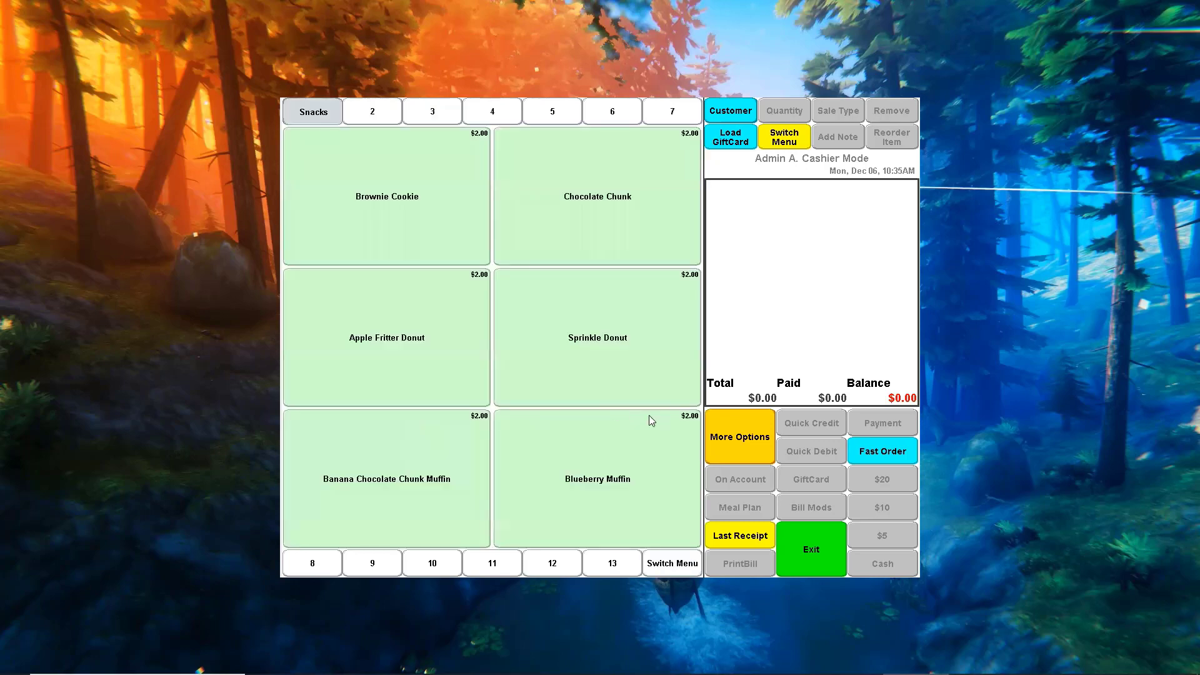
pyautogui.click(688, 565)
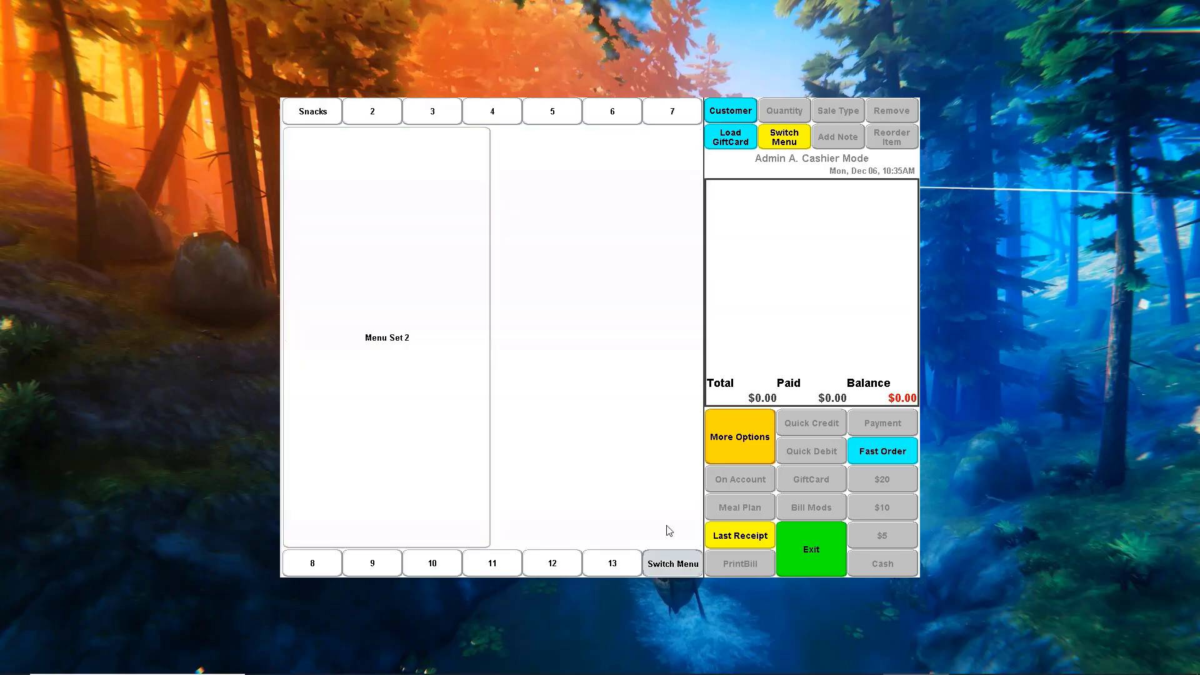
pyautogui.click(402, 404)
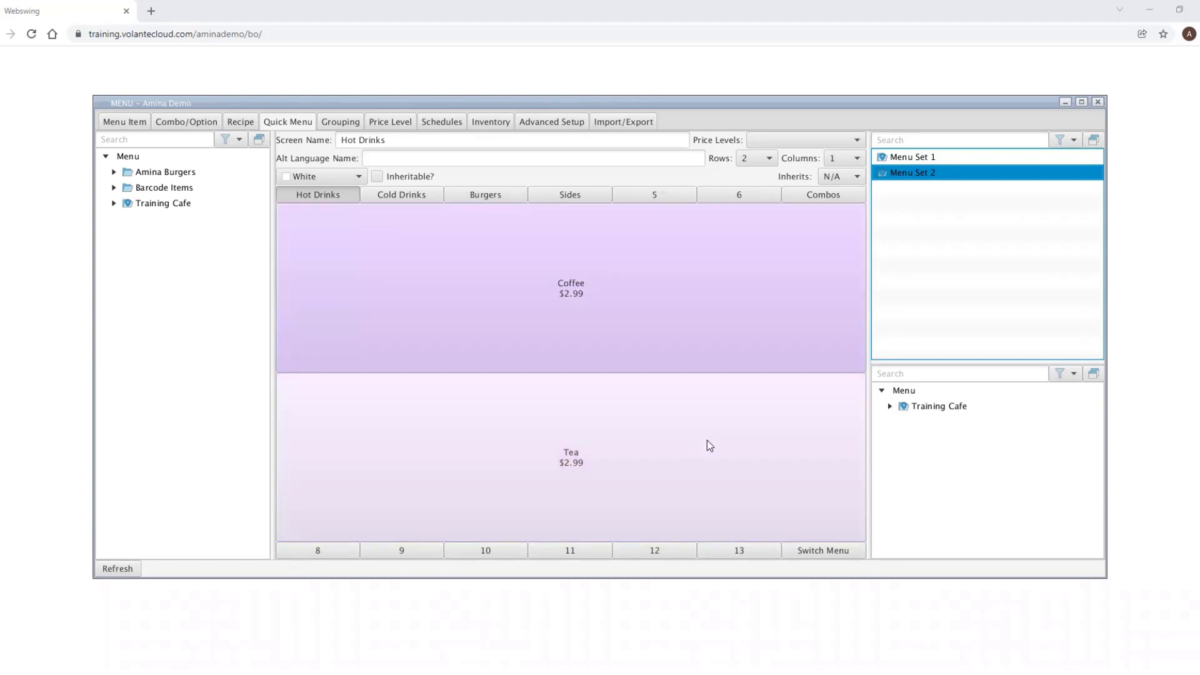
# Select quick menu screen 13 and rename it to 'Discounts'.
pyautogui.click(741, 551)
pyautogui.click(462, 145)
pyautogui.press('BackSpace')
pyautogui.press('BackSpace')
pyautogui.write('Q')
pyautogui.press('BackSpace')
pyautogui.write('Discounts')
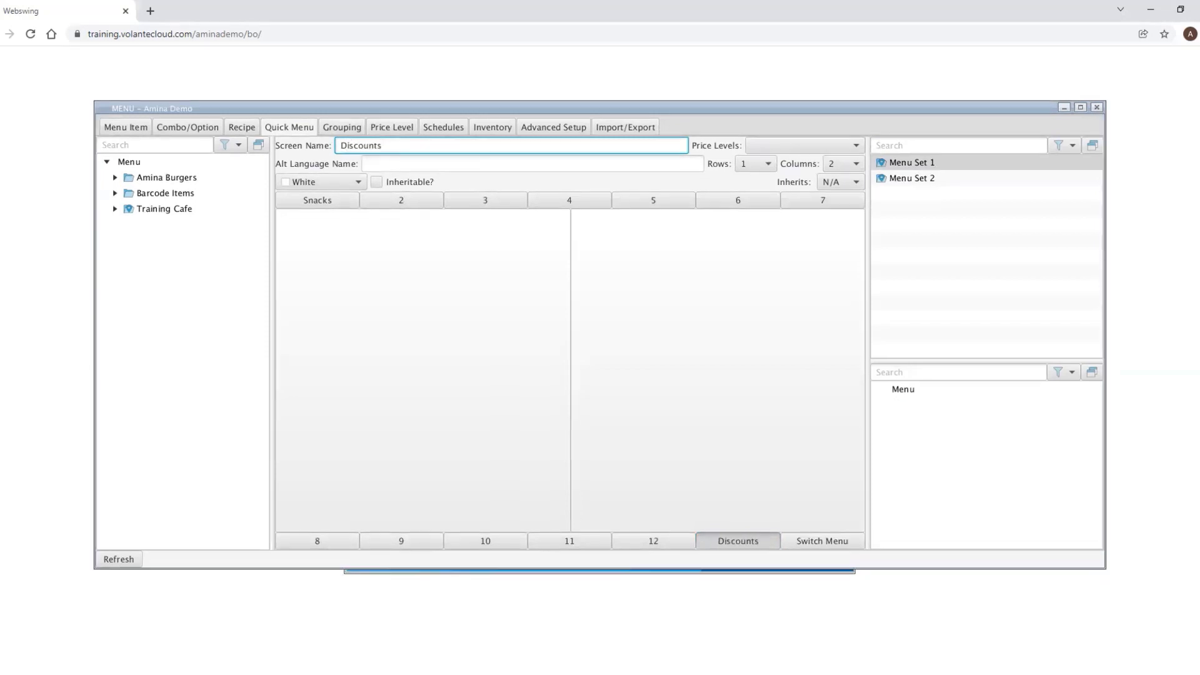
# Add a '15% Discount' special button using the 15% discount price modifier to the left panel.
pyautogui.rightClick(445, 317)
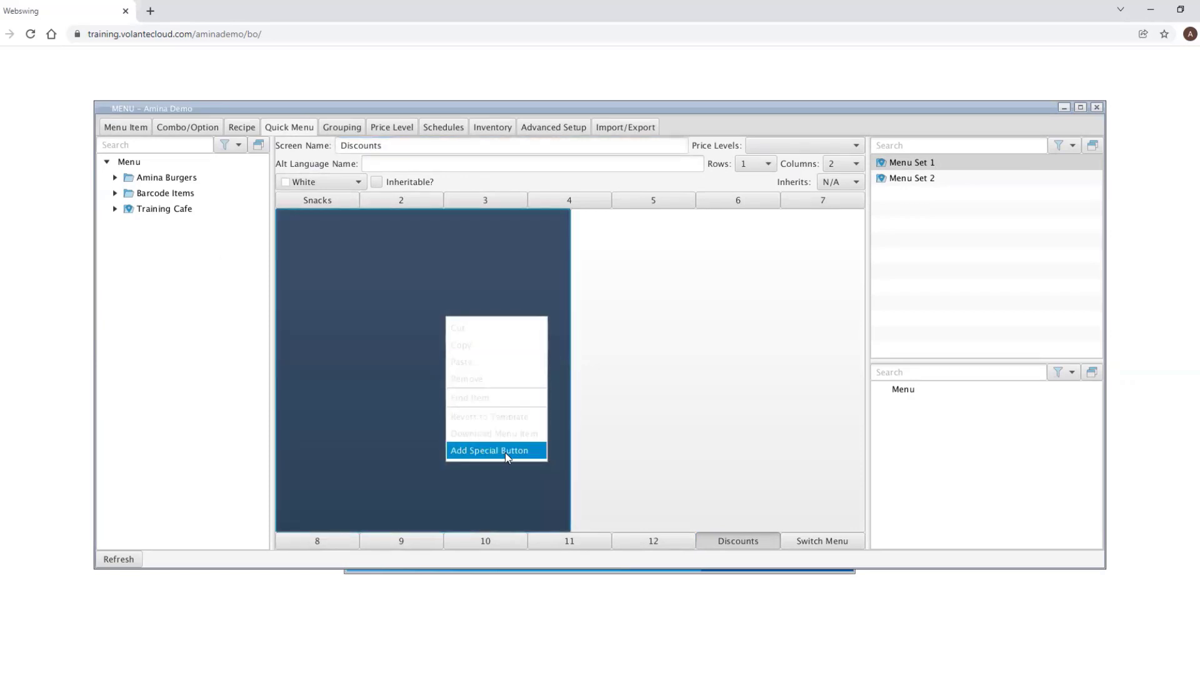
pyautogui.click(505, 451)
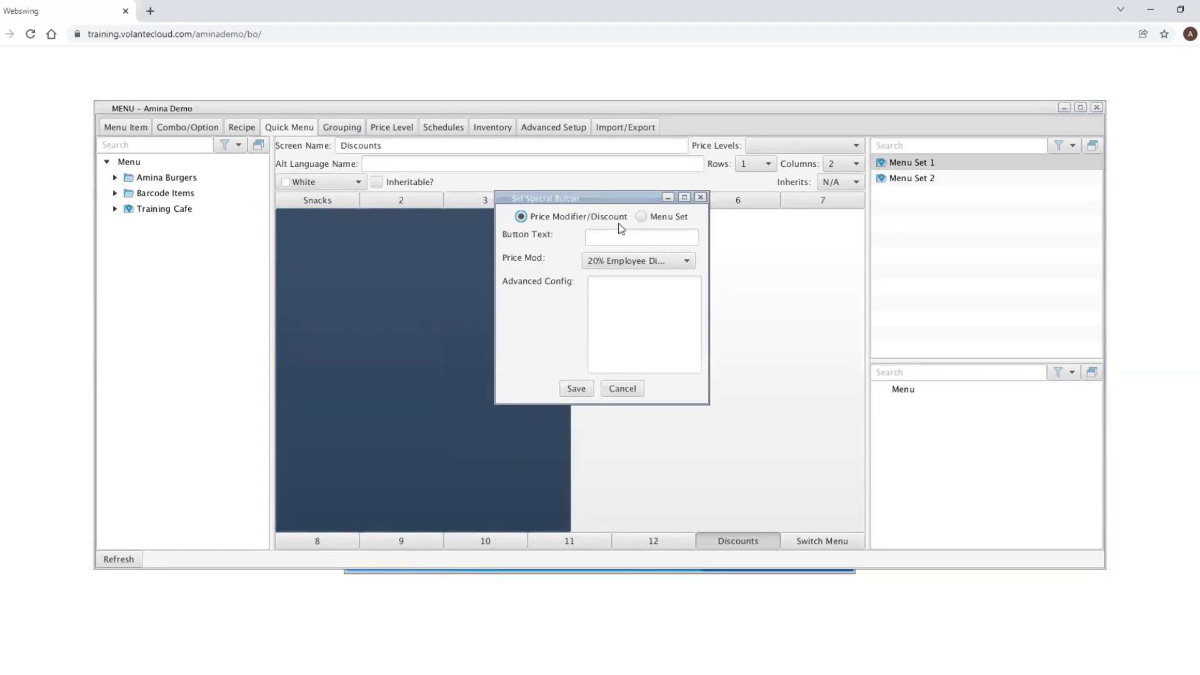
pyautogui.click(656, 262)
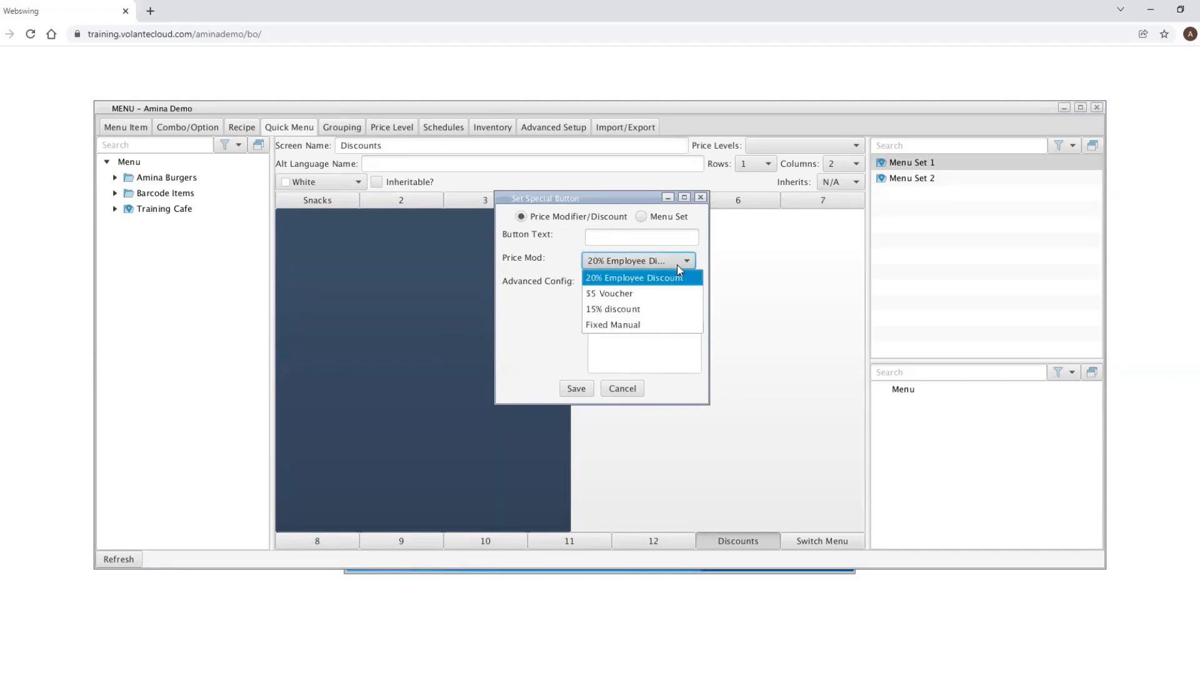
pyautogui.click(679, 310)
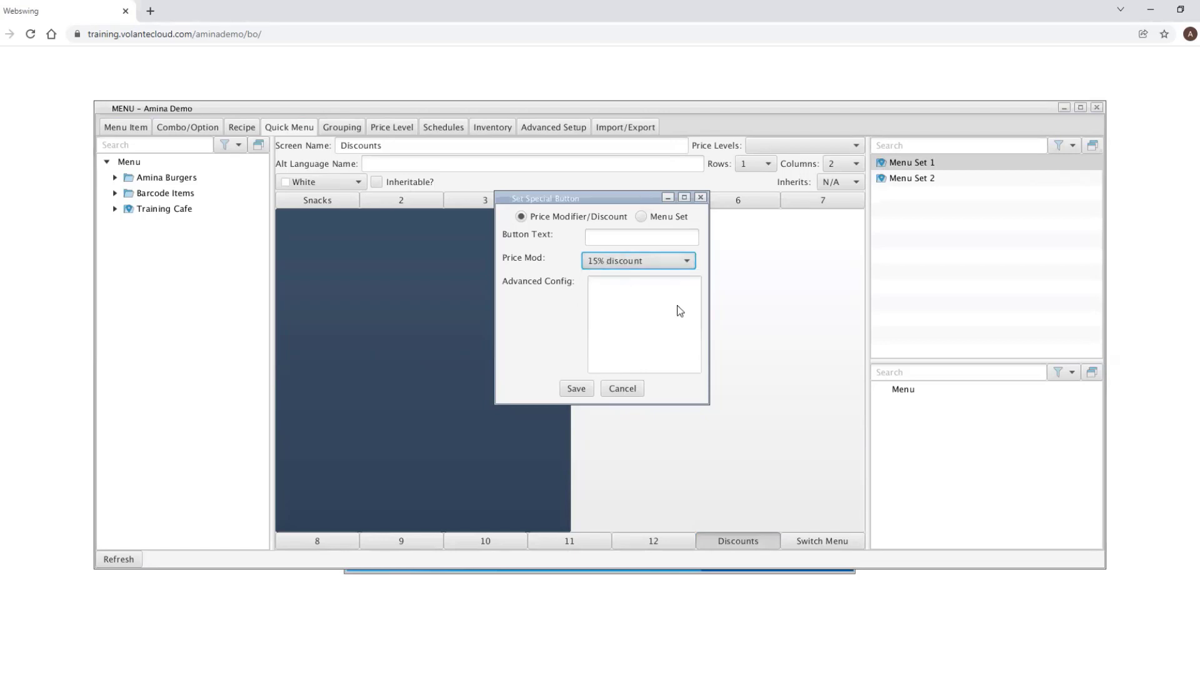
pyautogui.click(654, 235)
pyautogui.write('15% D')
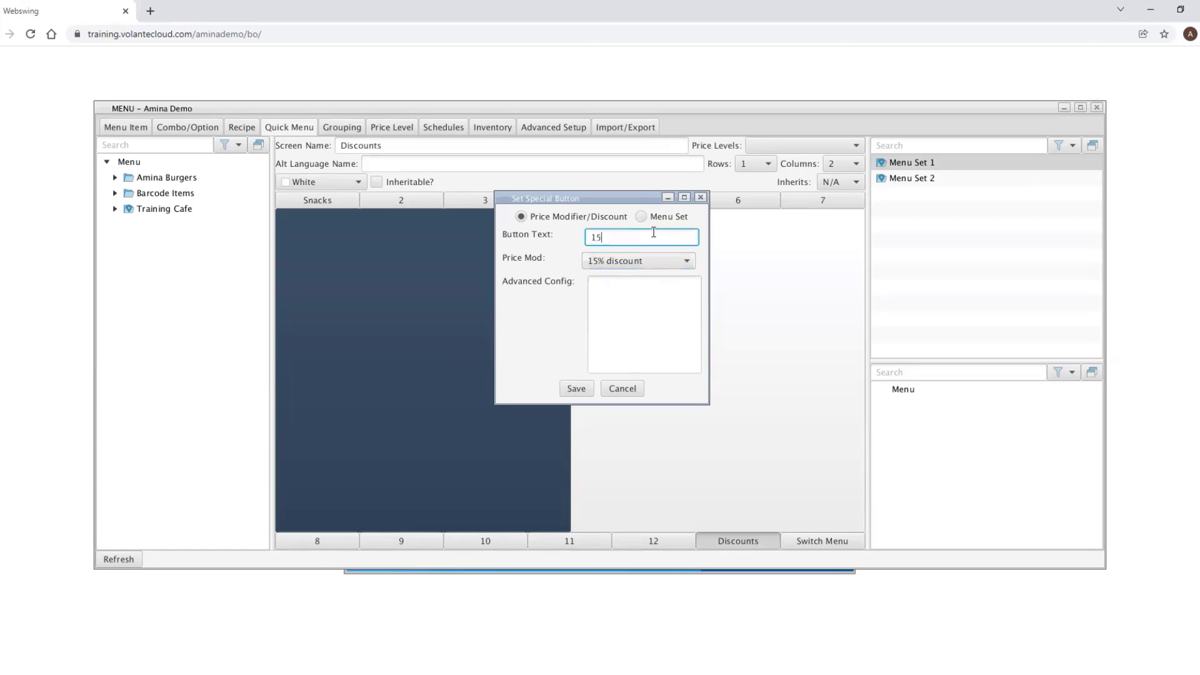
pyautogui.write('iscount')
pyautogui.click(587, 389)
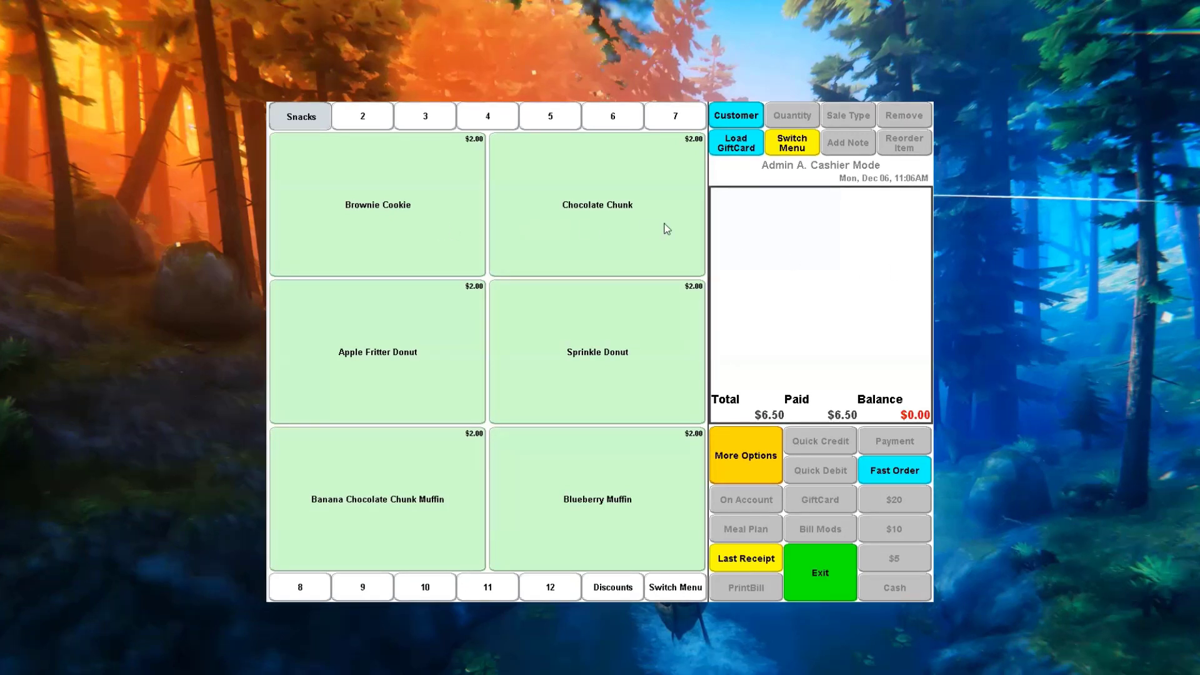
# Ring up Brownie Cookie, Chocolate Chunk, Sprinkle Donut and Apple Fritter Donut, then apply 15% Discount.
pyautogui.click(412, 244)
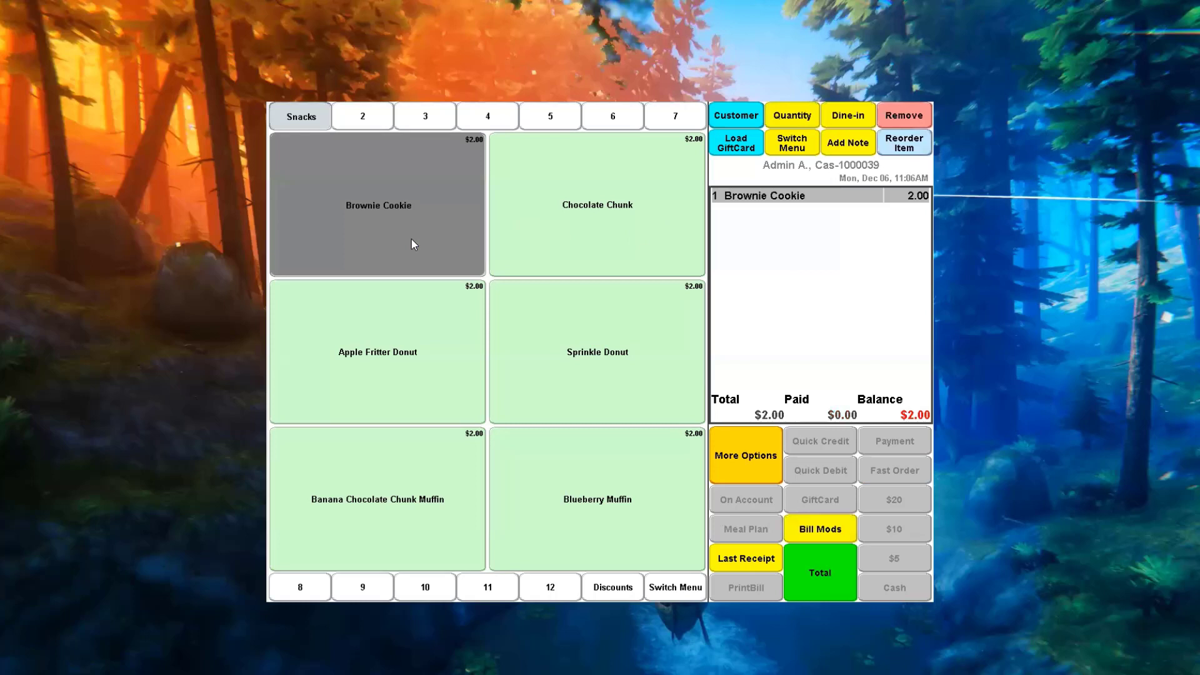
pyautogui.click(563, 239)
pyautogui.click(549, 350)
pyautogui.click(431, 346)
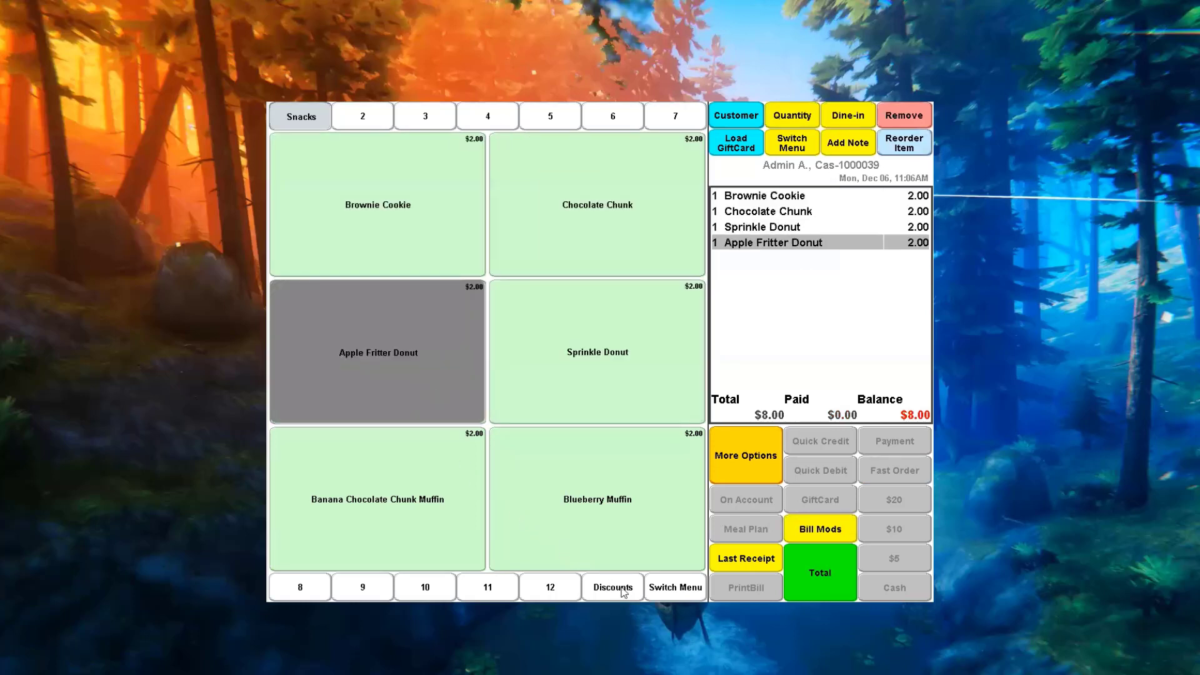
pyautogui.click(622, 591)
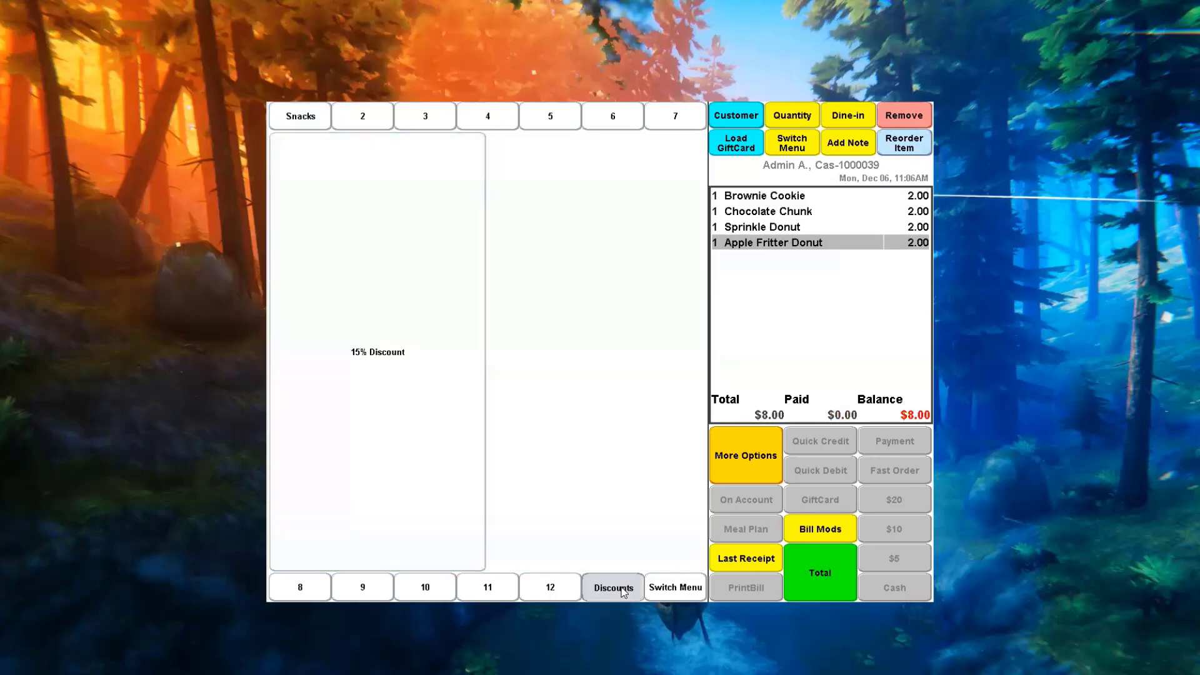
pyautogui.click(368, 380)
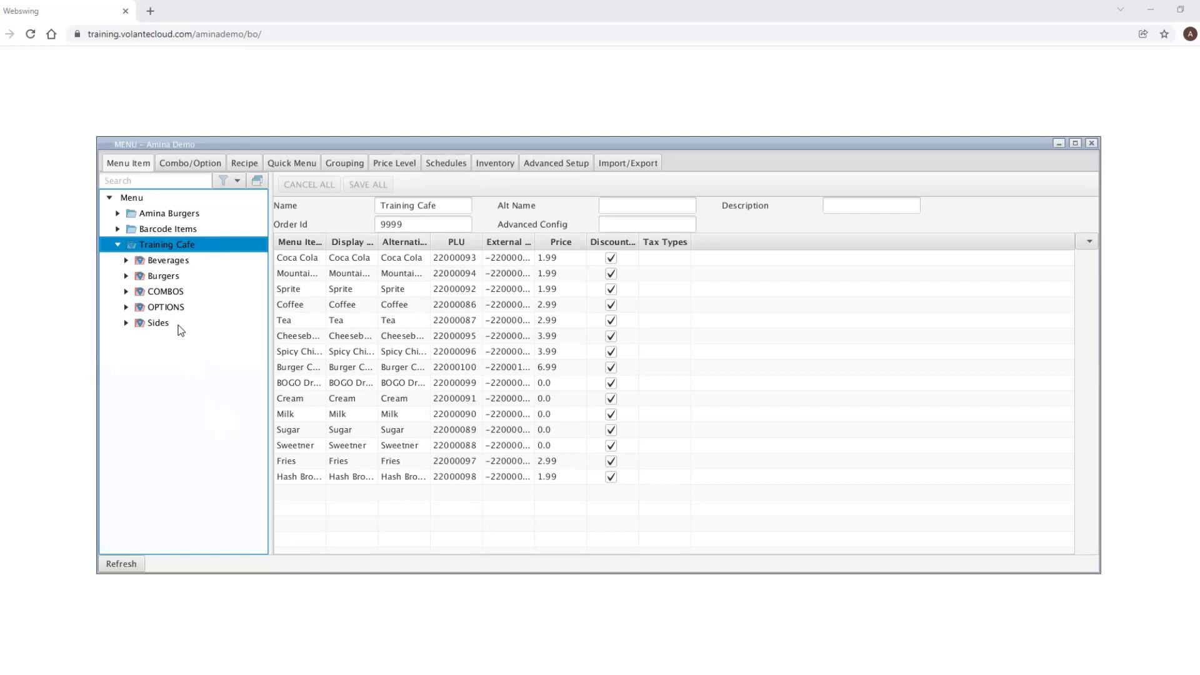
# Add a new group named 'MISC' under the Training Cafe menu.
pyautogui.rightClick(178, 247)
pyautogui.click(200, 275)
pyautogui.write('MISC')
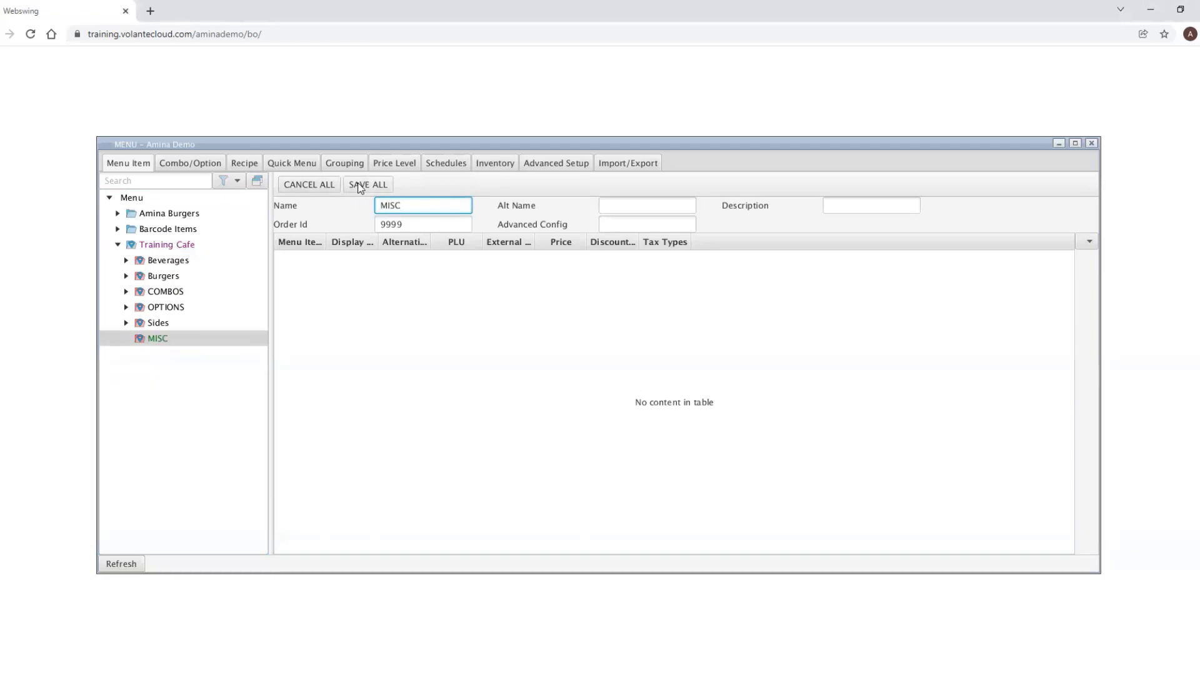
# Save the MISC group, add a 'Labels' category under it, and save all.
pyautogui.click(368, 184)
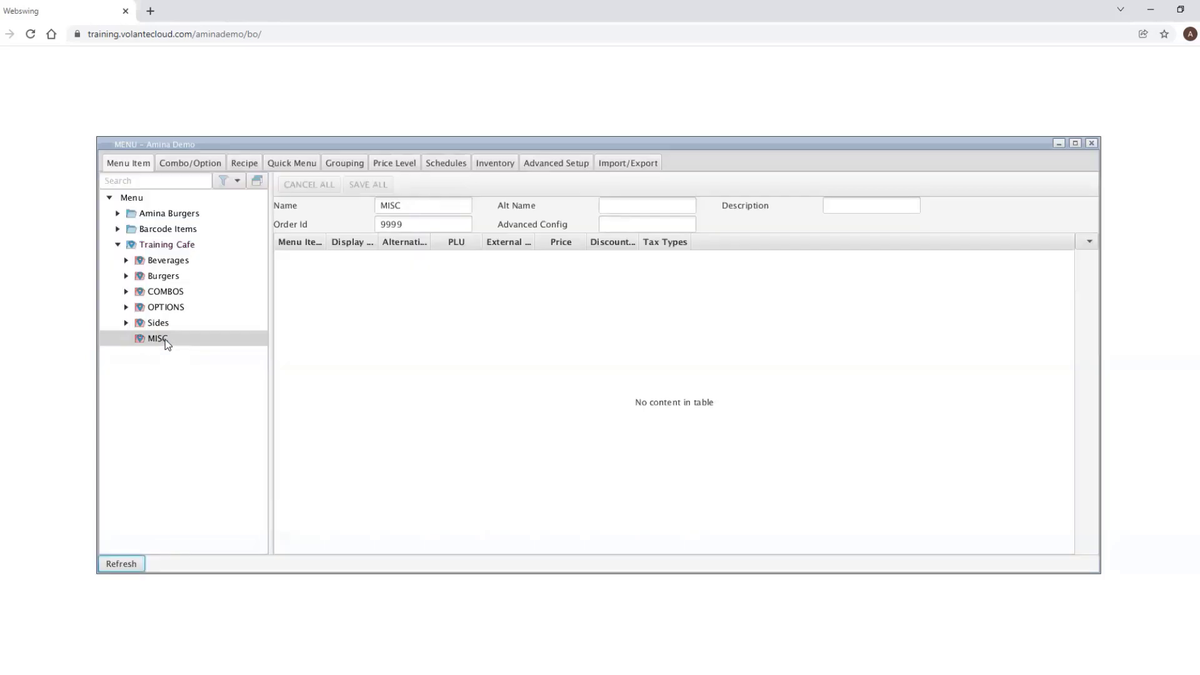
pyautogui.rightClick(165, 339)
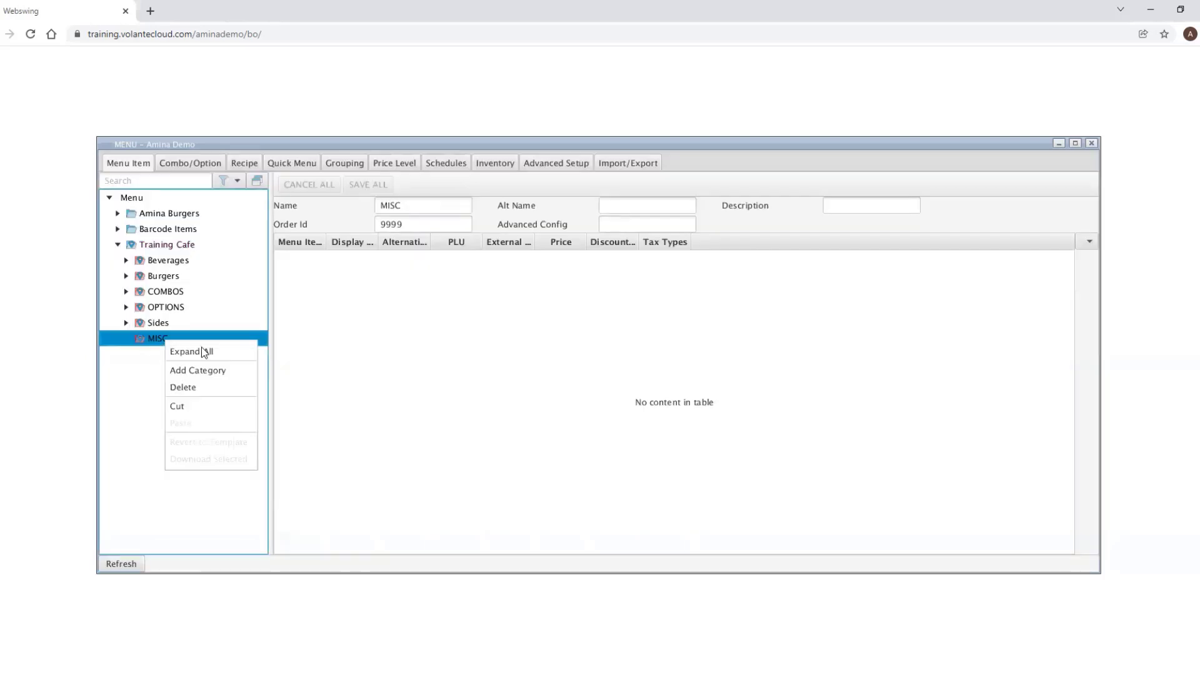
pyautogui.click(204, 371)
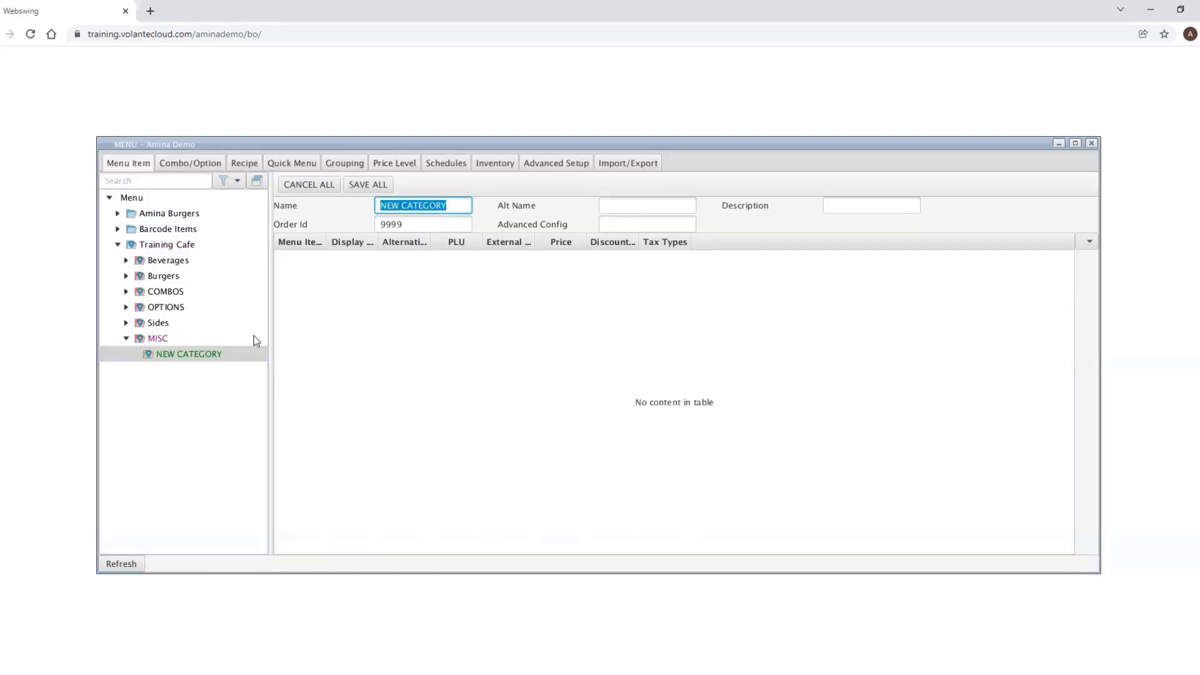
pyautogui.click(460, 206)
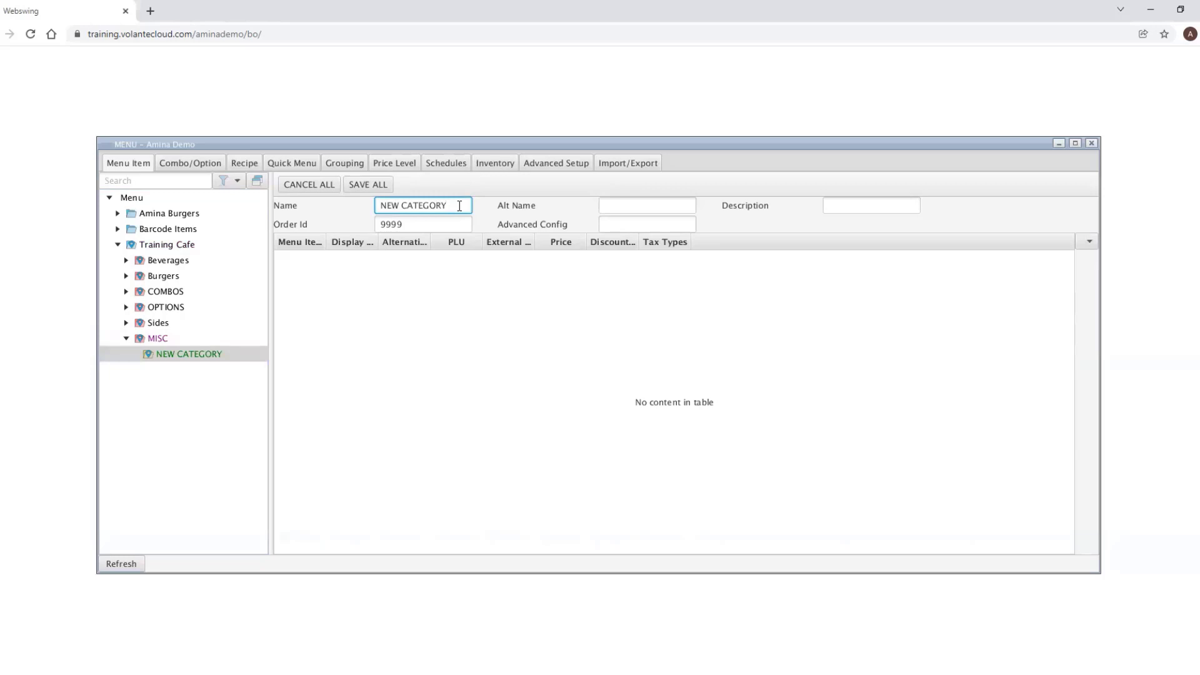
pyautogui.press('BackSpace')
pyautogui.press('BackSpace')
pyautogui.press('BackSpace')
pyautogui.press('BackSpace')
pyautogui.press('BackSpace')
pyautogui.press('BackSpace')
pyautogui.press('BackSpace')
pyautogui.press('BackSpace')
pyautogui.press('BackSpace')
pyautogui.press('BackSpace')
pyautogui.press('BackSpace')
pyautogui.press('BackSpace')
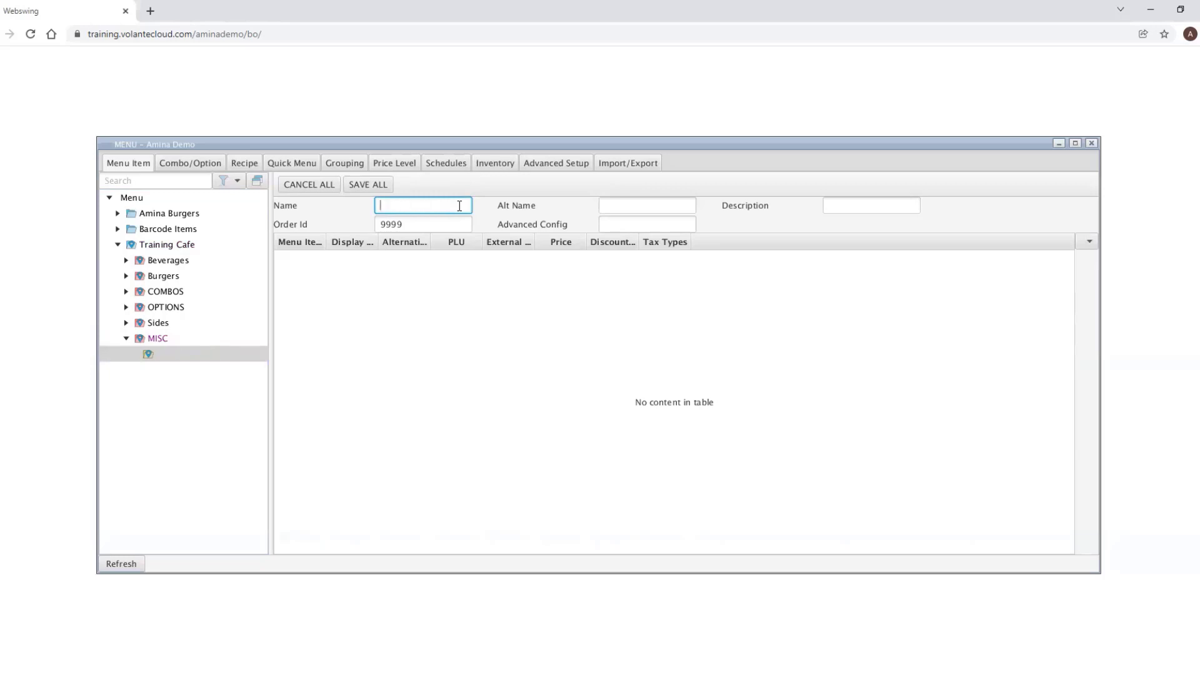
pyautogui.write('Labels')
pyautogui.click(380, 182)
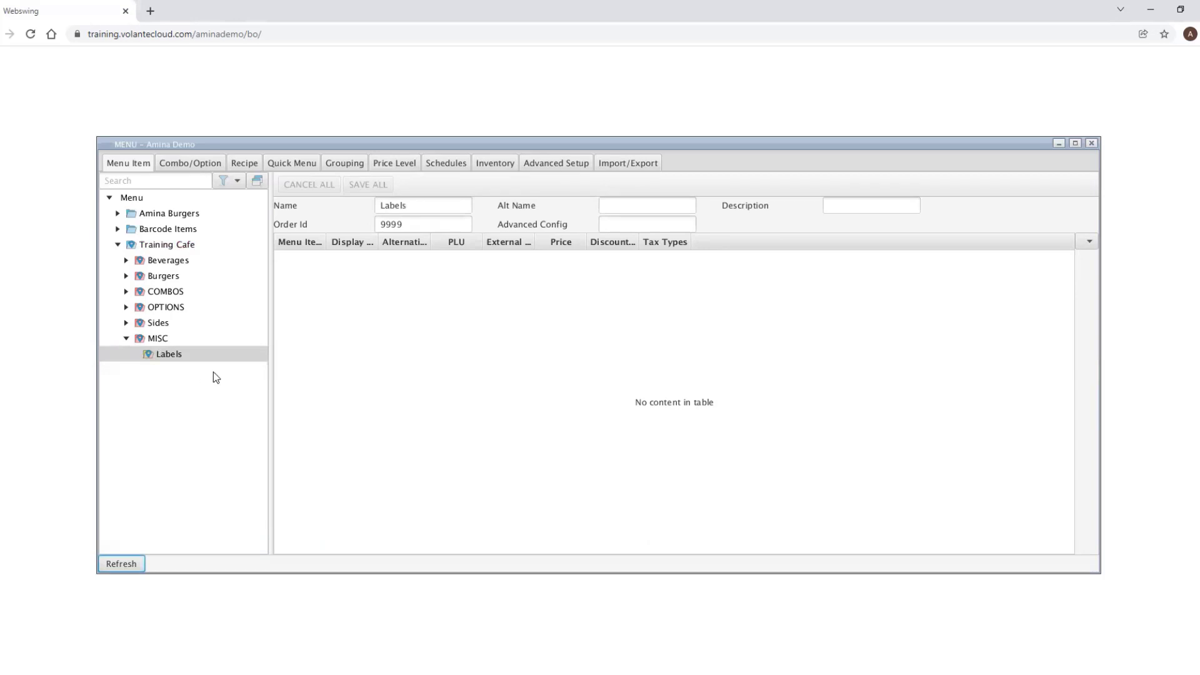
# Add a Monday menu item under Labels and save it.
pyautogui.rightClick(177, 355)
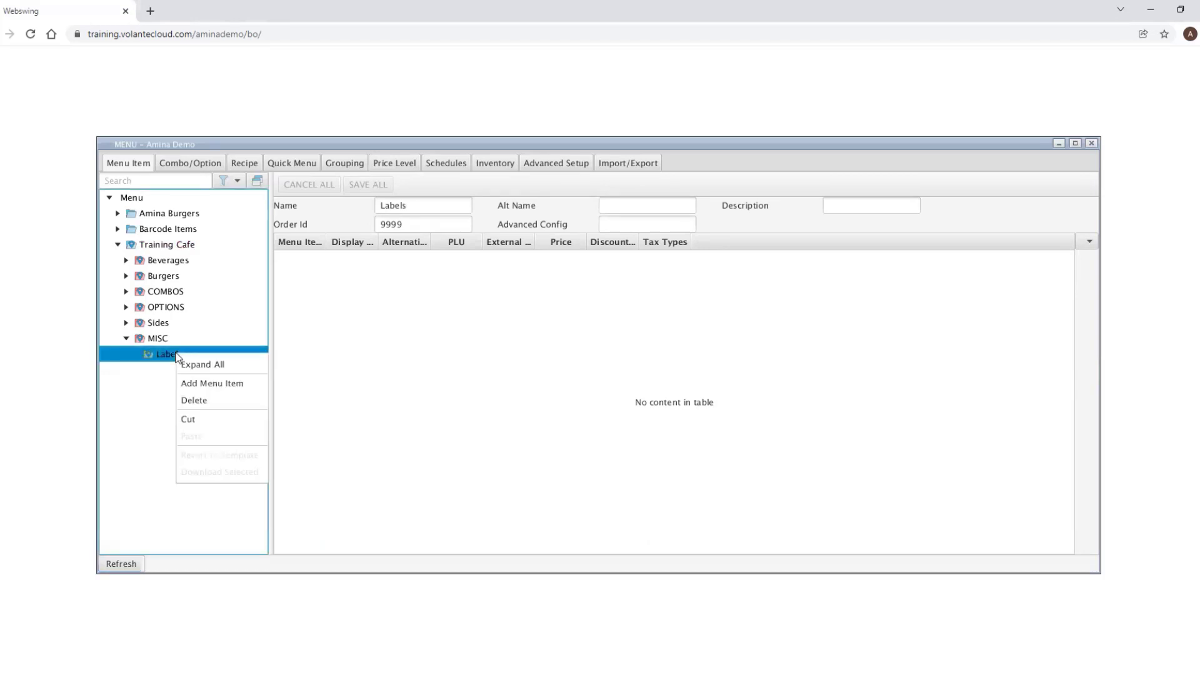
pyautogui.click(225, 385)
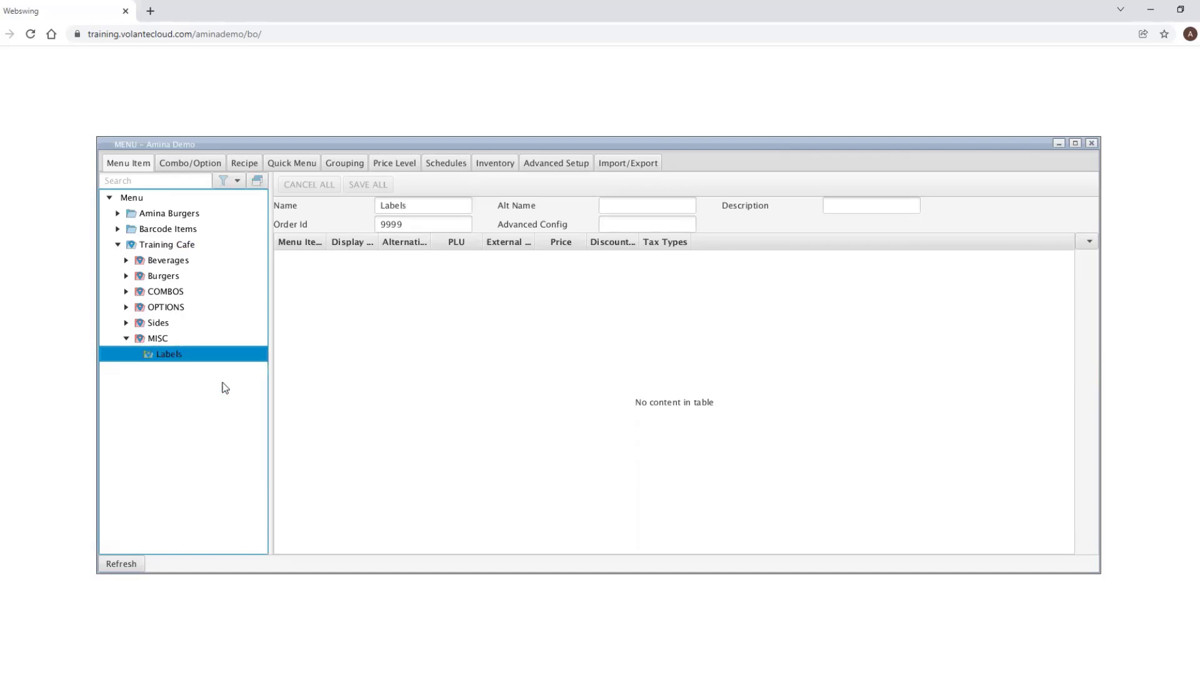
pyautogui.click(427, 248)
pyautogui.moveTo(426, 248); pyautogui.dragTo(377, 249)
pyautogui.press('BackSpace')
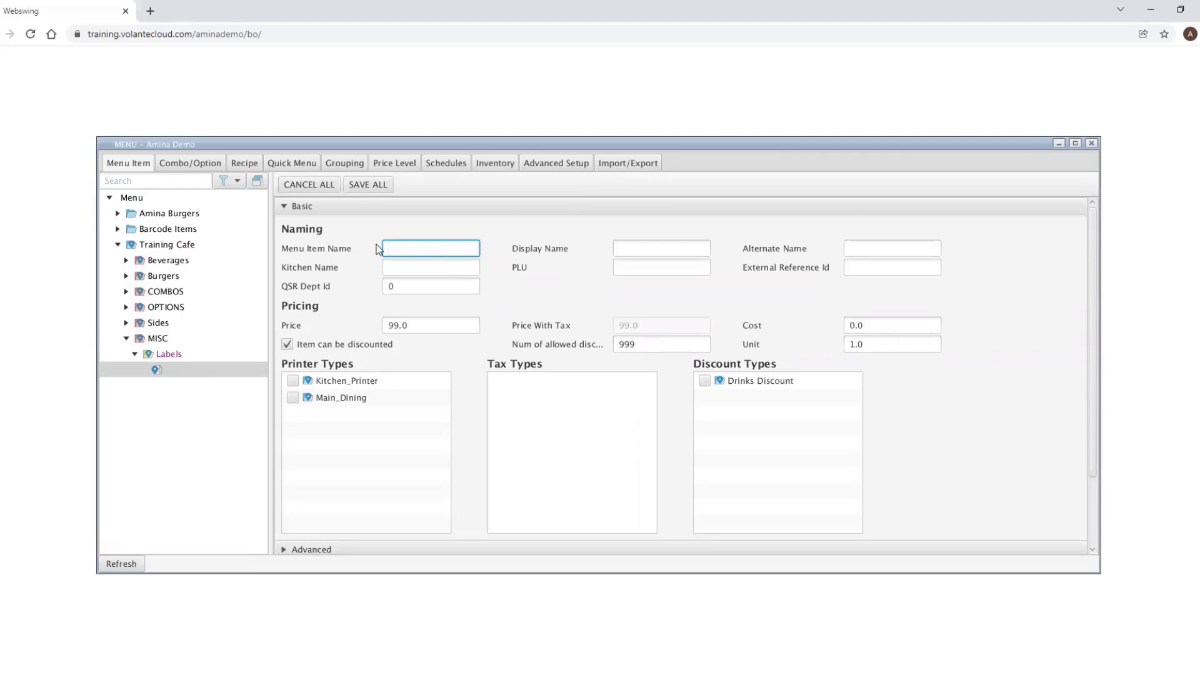
pyautogui.write('Monday')
pyautogui.click(378, 186)
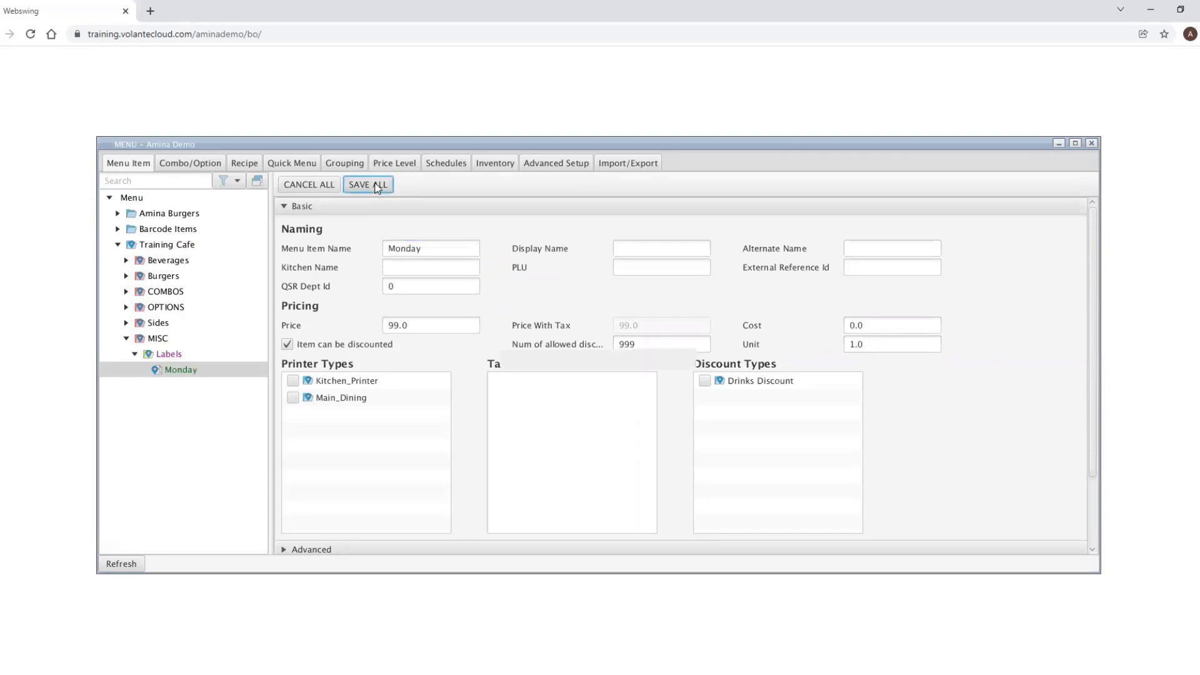
# Add Tuesday and Wednesday menu items under the Labels category.
pyautogui.rightClick(183, 360)
pyautogui.click(231, 385)
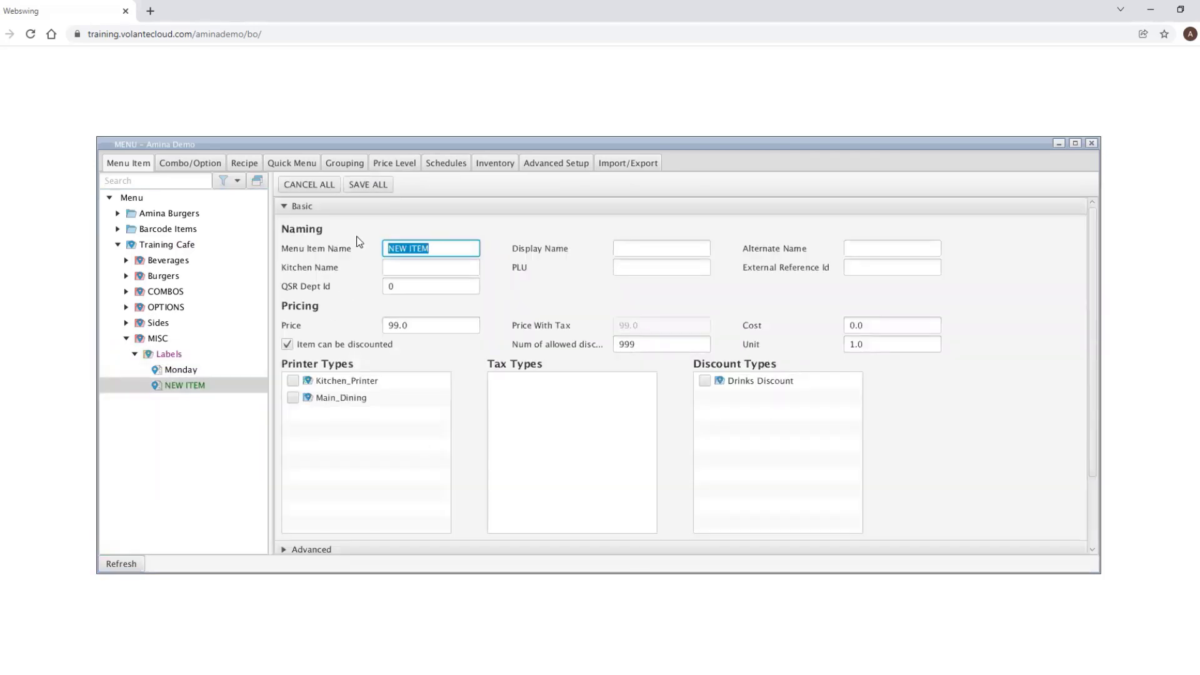
pyautogui.write('Tuesday')
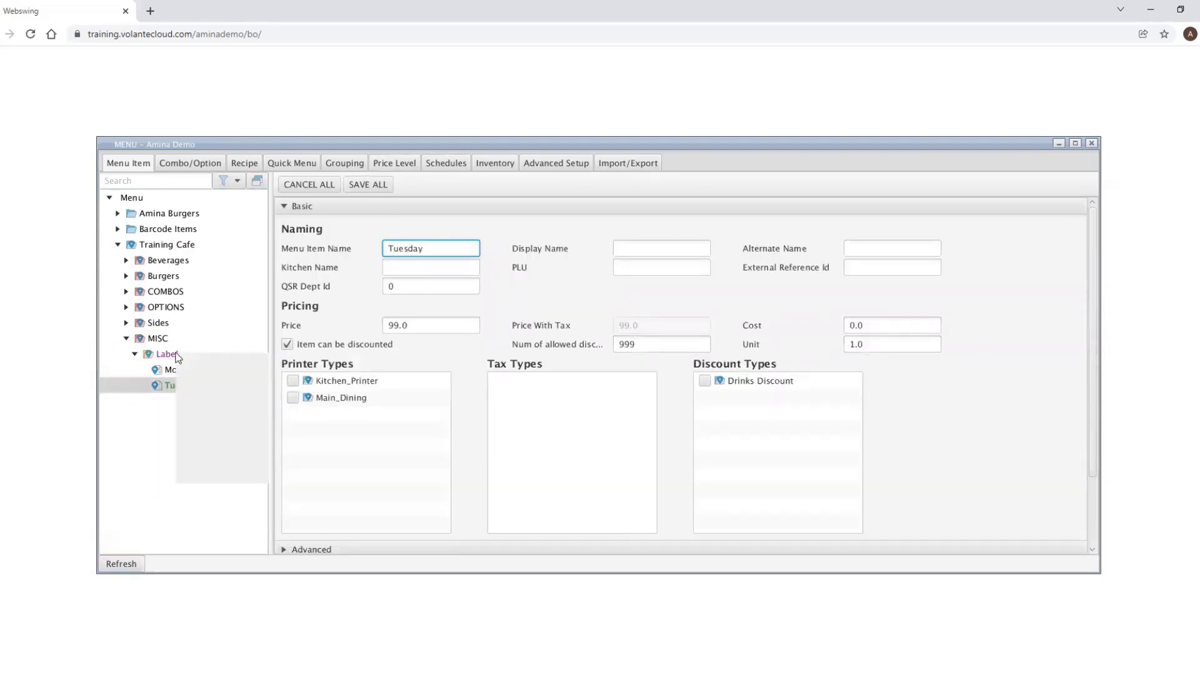
pyautogui.click(205, 379)
pyautogui.click(455, 250)
pyautogui.moveTo(454, 250); pyautogui.dragTo(350, 249)
pyautogui.write('Wedne')
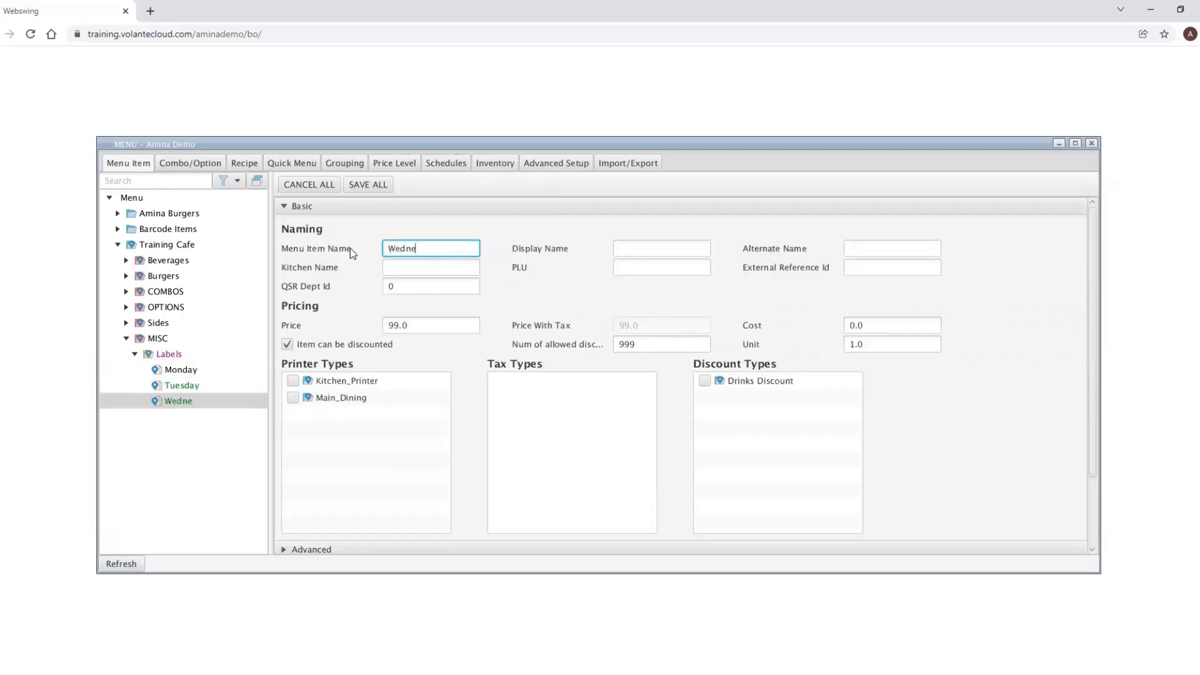
pyautogui.write('sday')
# Add Thursday and Friday menu items under Labels and save all the items.
pyautogui.rightClick(177, 355)
pyautogui.click(207, 385)
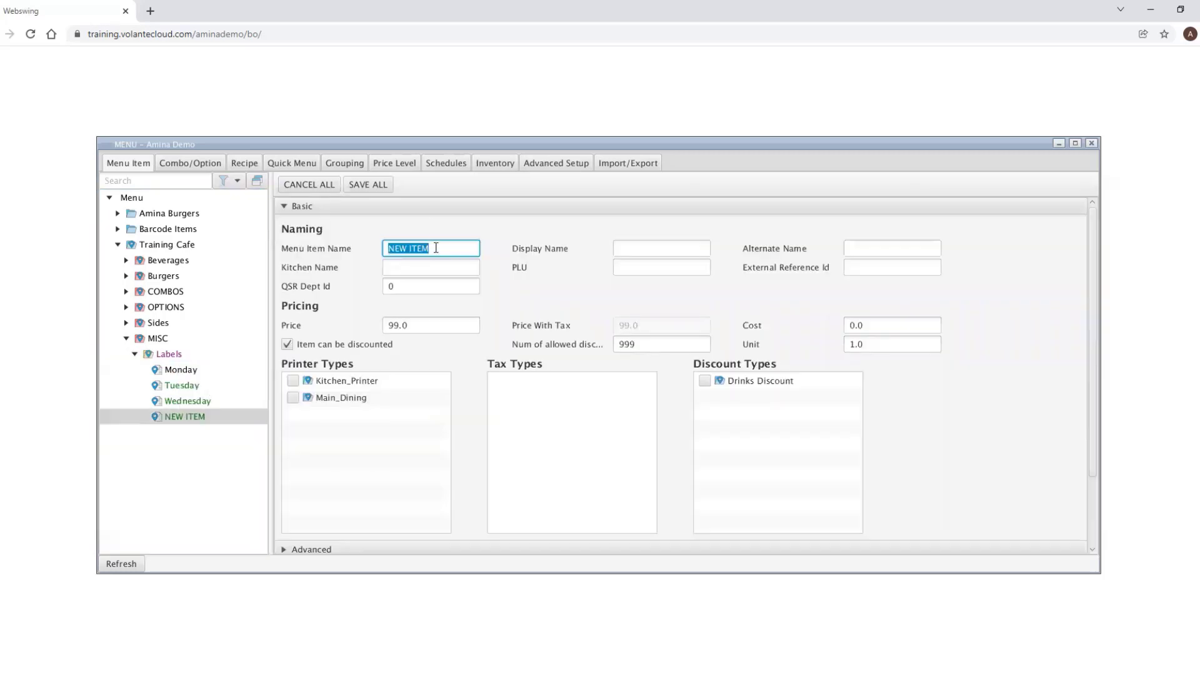
pyautogui.write('Thursday')
pyautogui.click(183, 355)
pyautogui.rightClick(182, 355)
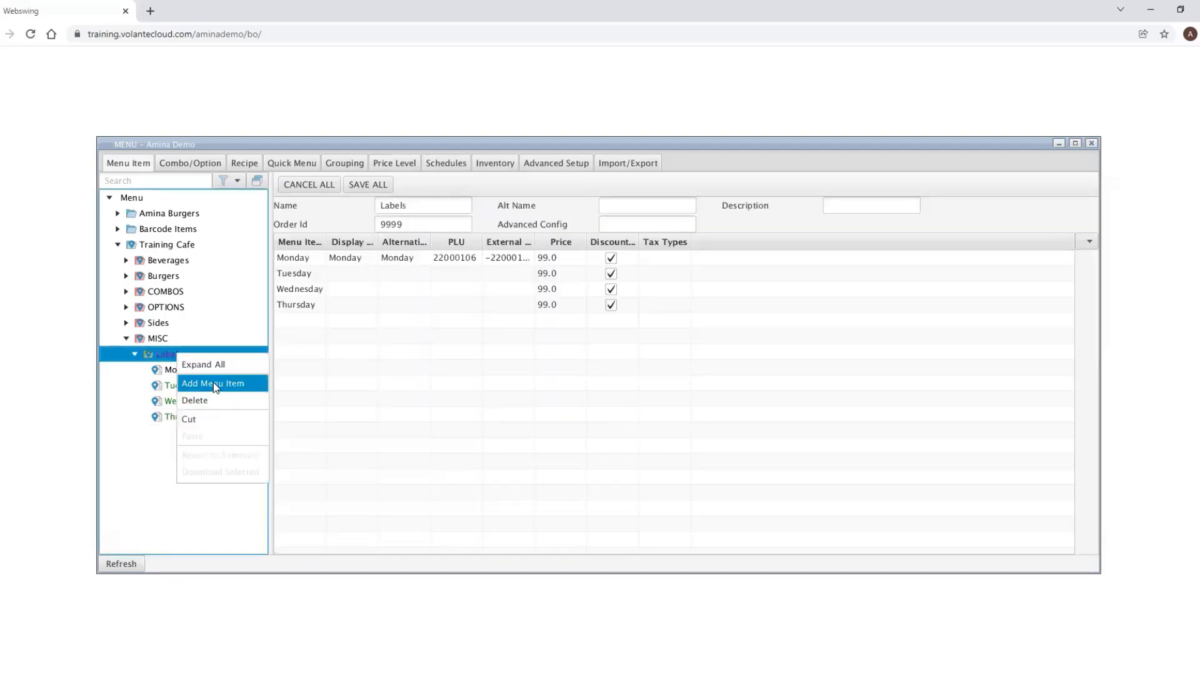
pyautogui.click(212, 382)
pyautogui.write('Friday')
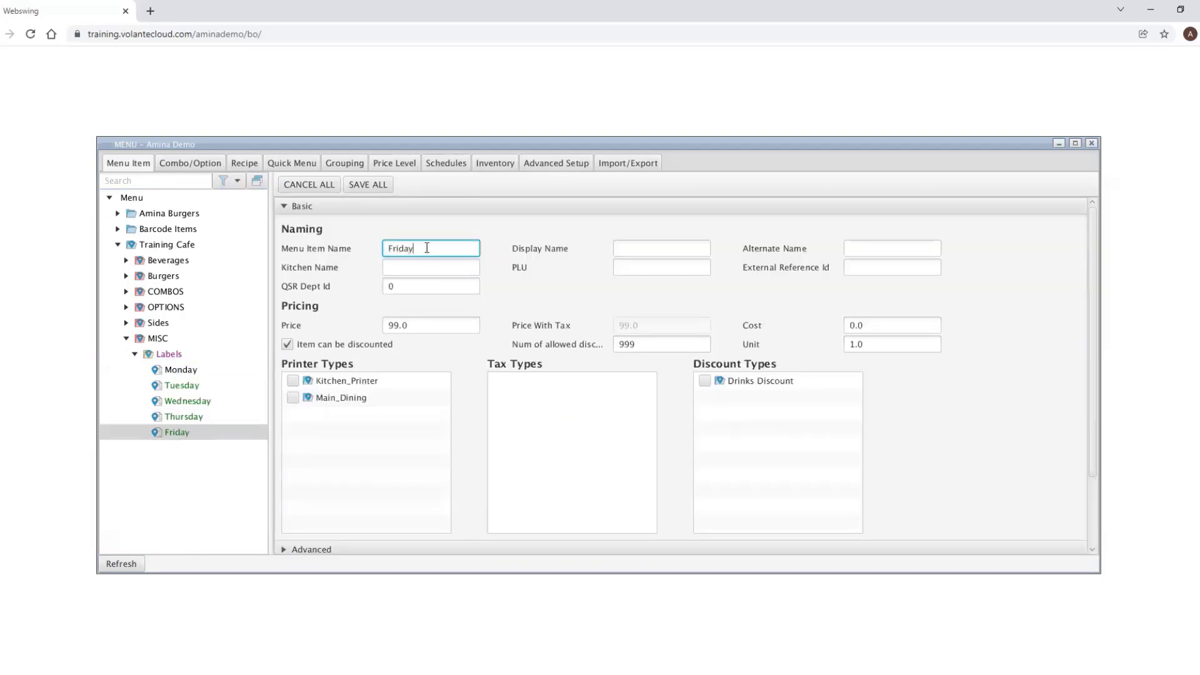
pyautogui.click(369, 183)
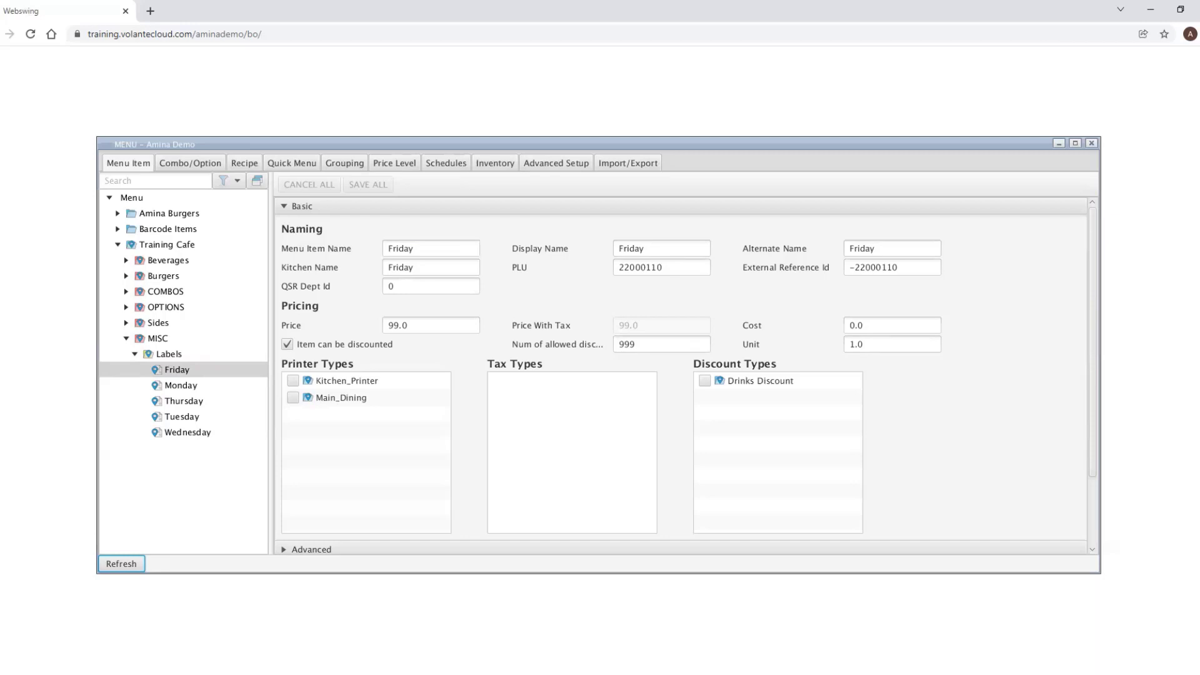
# Select the QM_LABEL interface value in the InterfaceLink View.
pyautogui.click(554, 162)
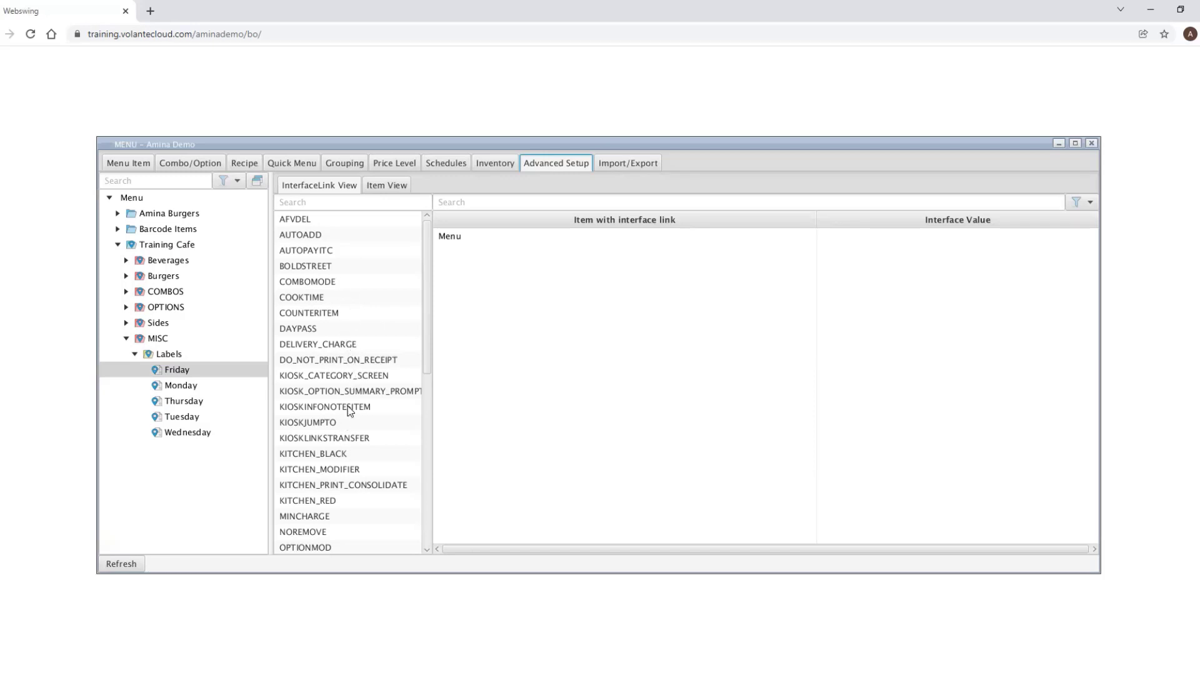
pyautogui.moveTo(426, 227); pyautogui.dragTo(429, 325)
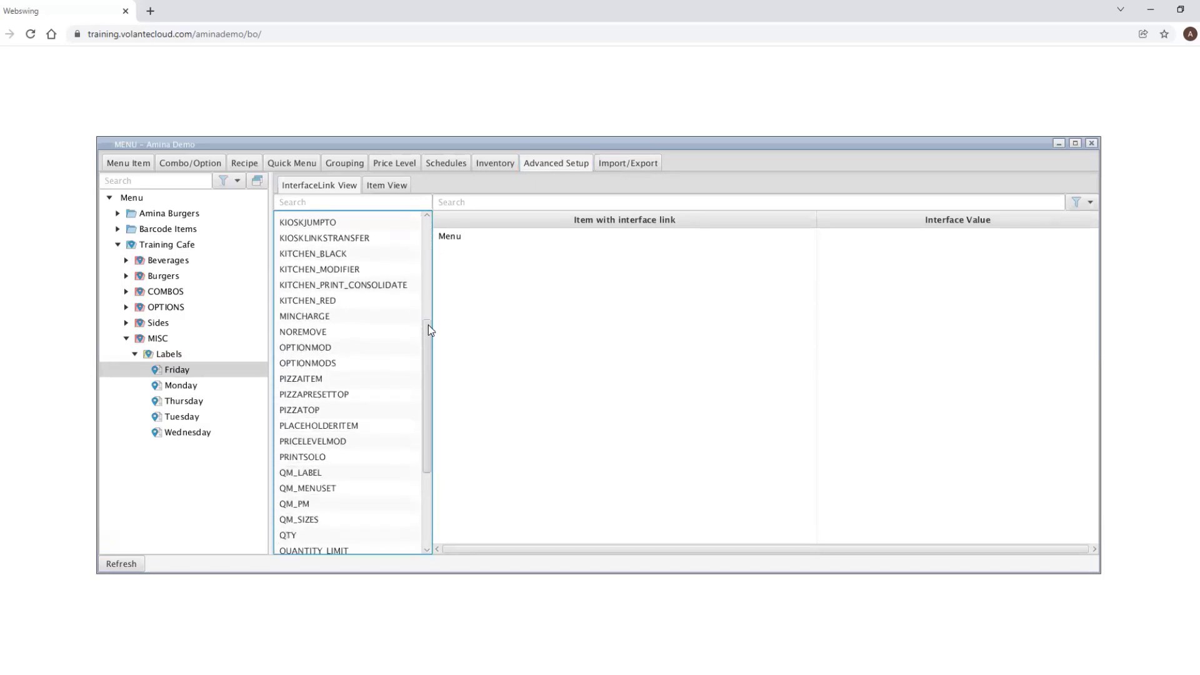
pyautogui.click(323, 474)
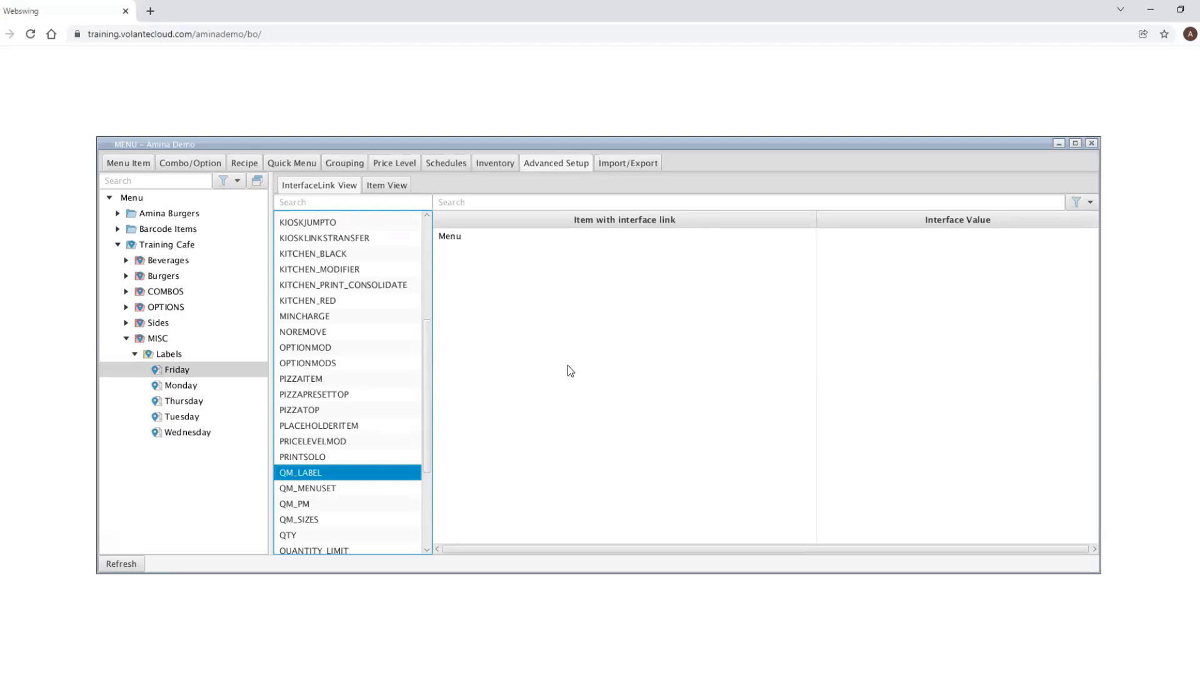
# Link the Labels group to QM_LABEL, then expand Training Cafe > MISC > Labels to confirm the weekdays.
pyautogui.click(169, 354)
pyautogui.moveTo(169, 351); pyautogui.dragTo(629, 365)
pyautogui.click(448, 252)
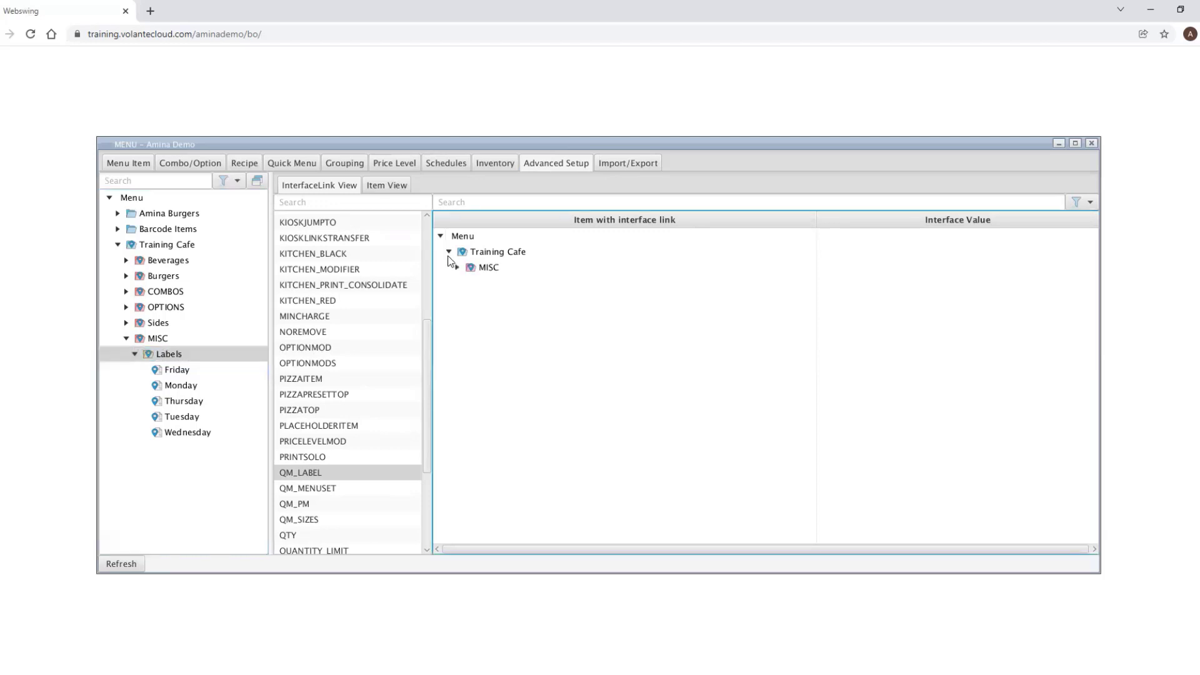
pyautogui.click(458, 267)
pyautogui.click(466, 284)
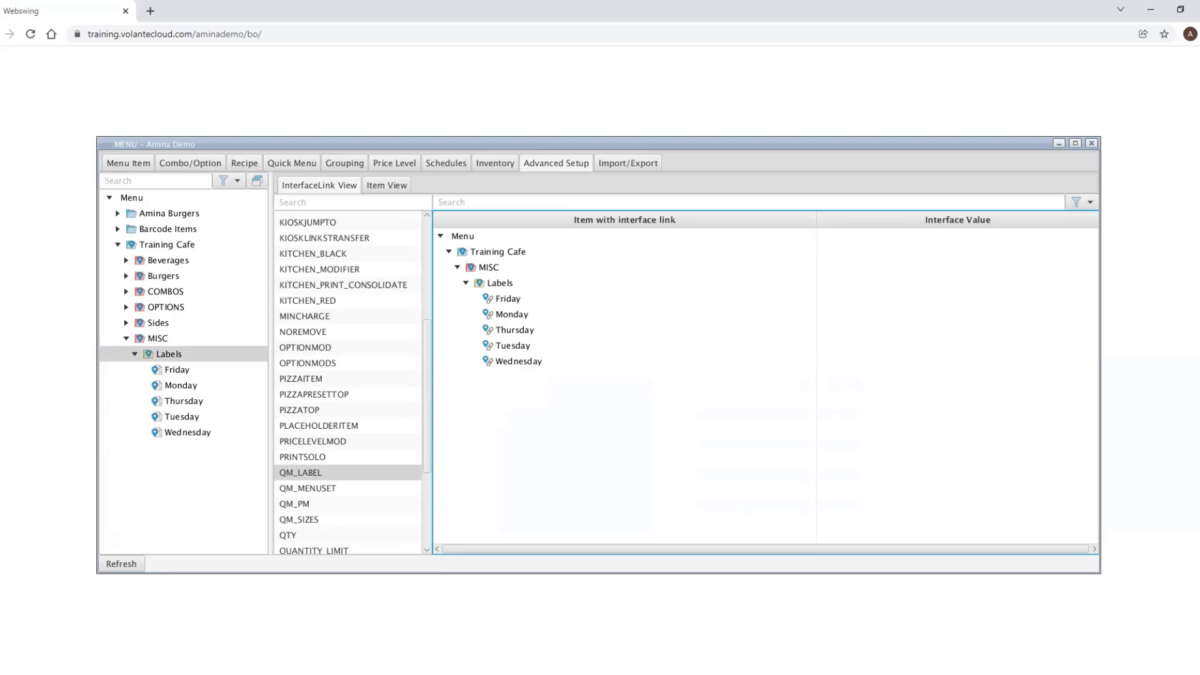
# Rename quick menu screen 12 to Week and give it 2 rows and 5 columns.
pyautogui.click(302, 162)
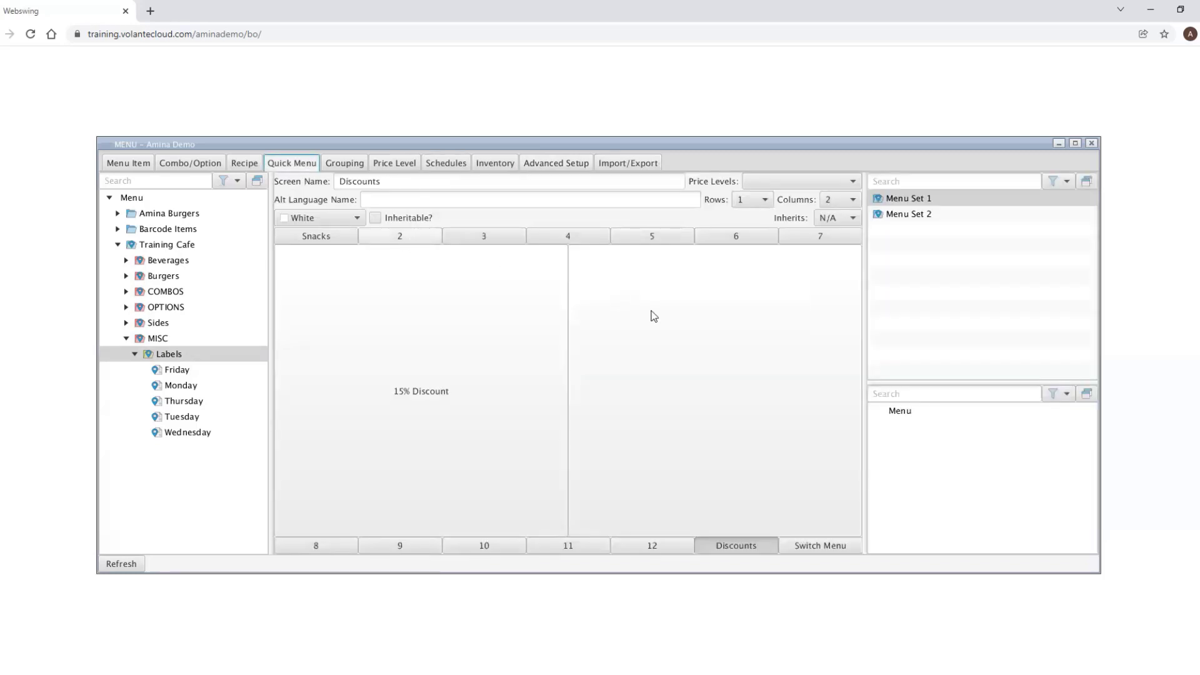
pyautogui.click(674, 547)
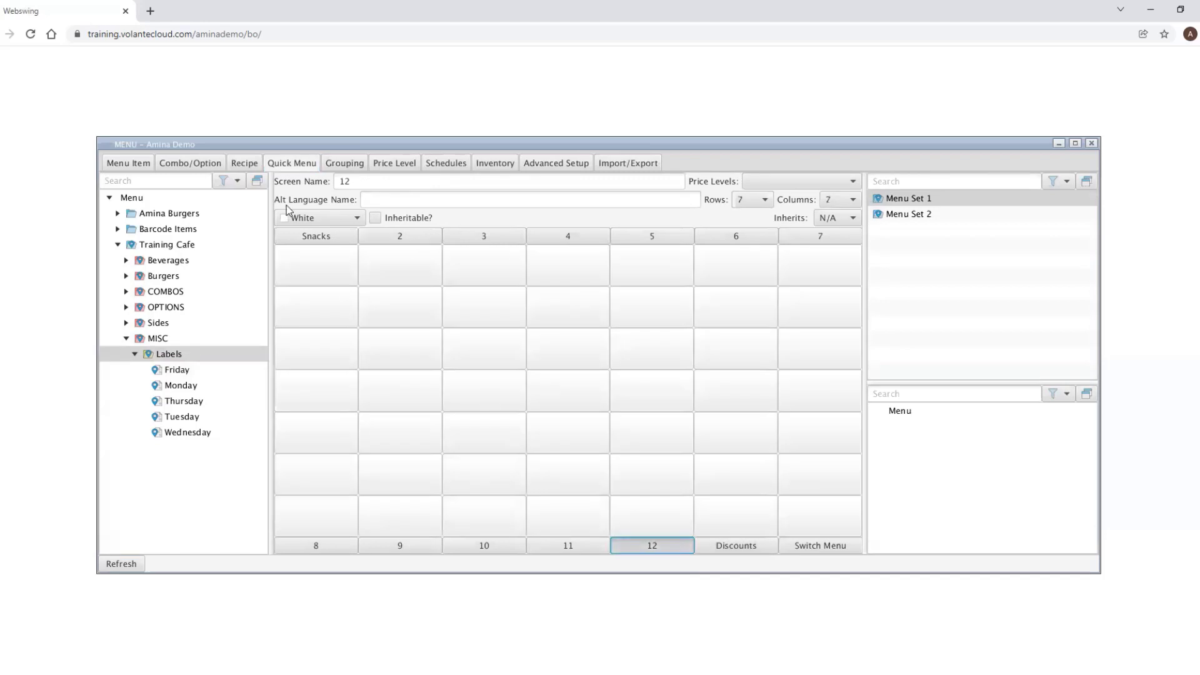
pyautogui.click(360, 181)
pyautogui.doubleClick(336, 182)
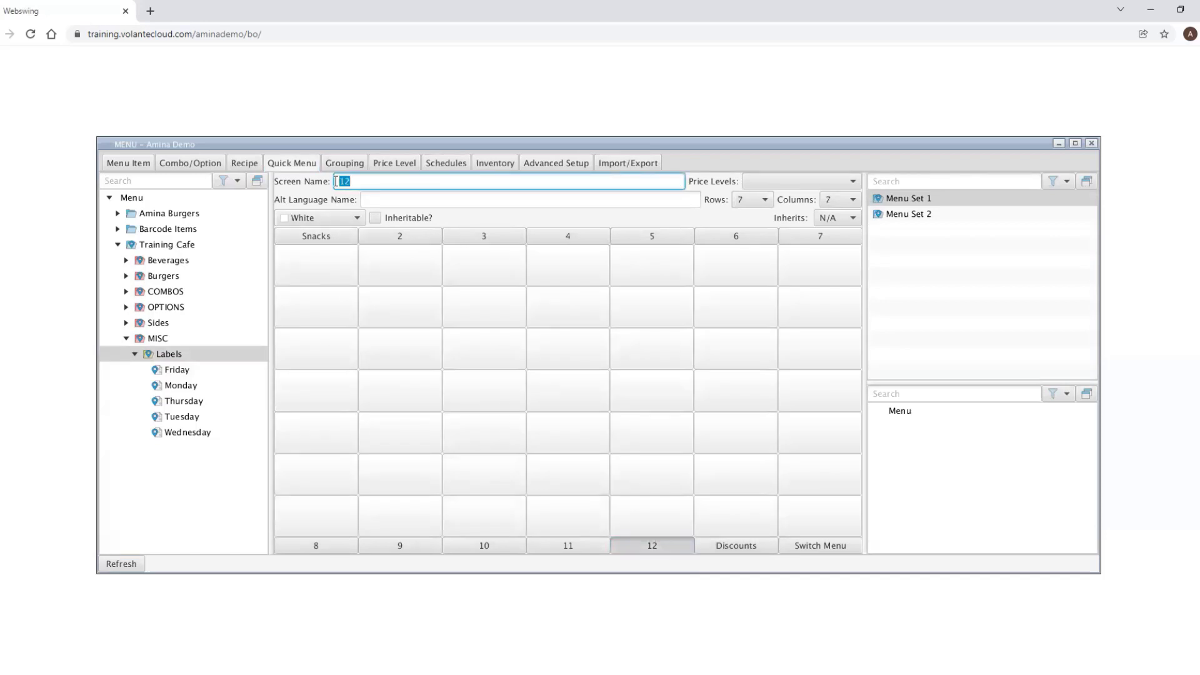
pyautogui.write('Week')
pyautogui.click(832, 202)
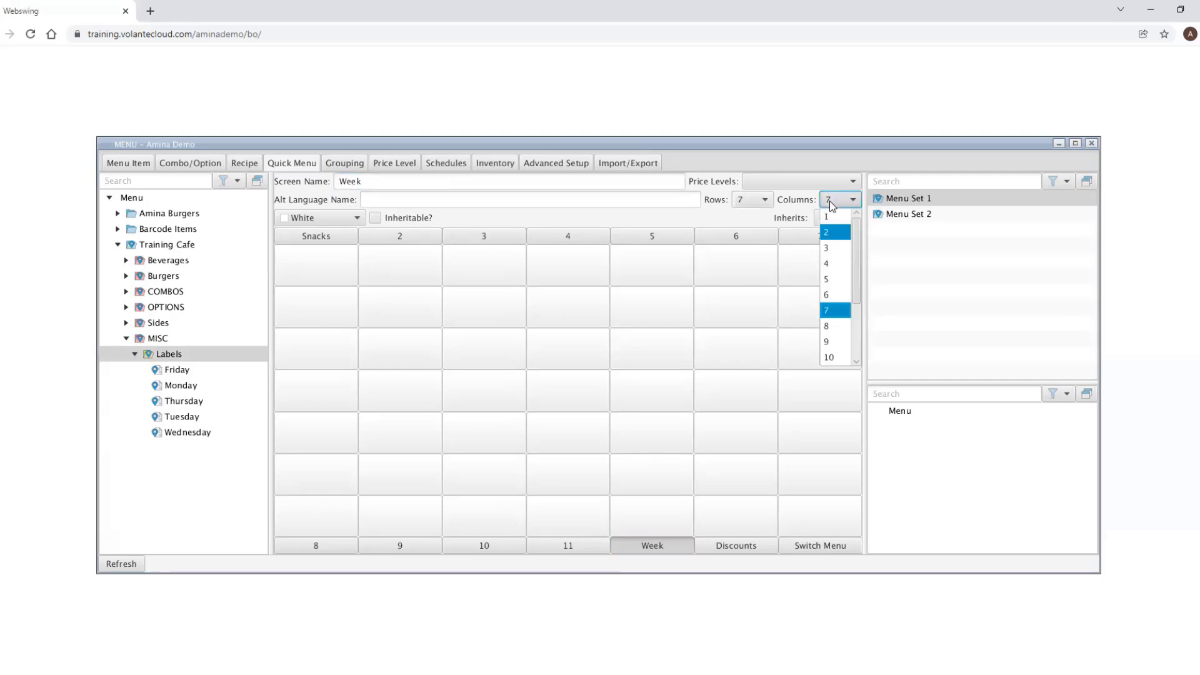
pyautogui.click(764, 199)
pyautogui.click(757, 232)
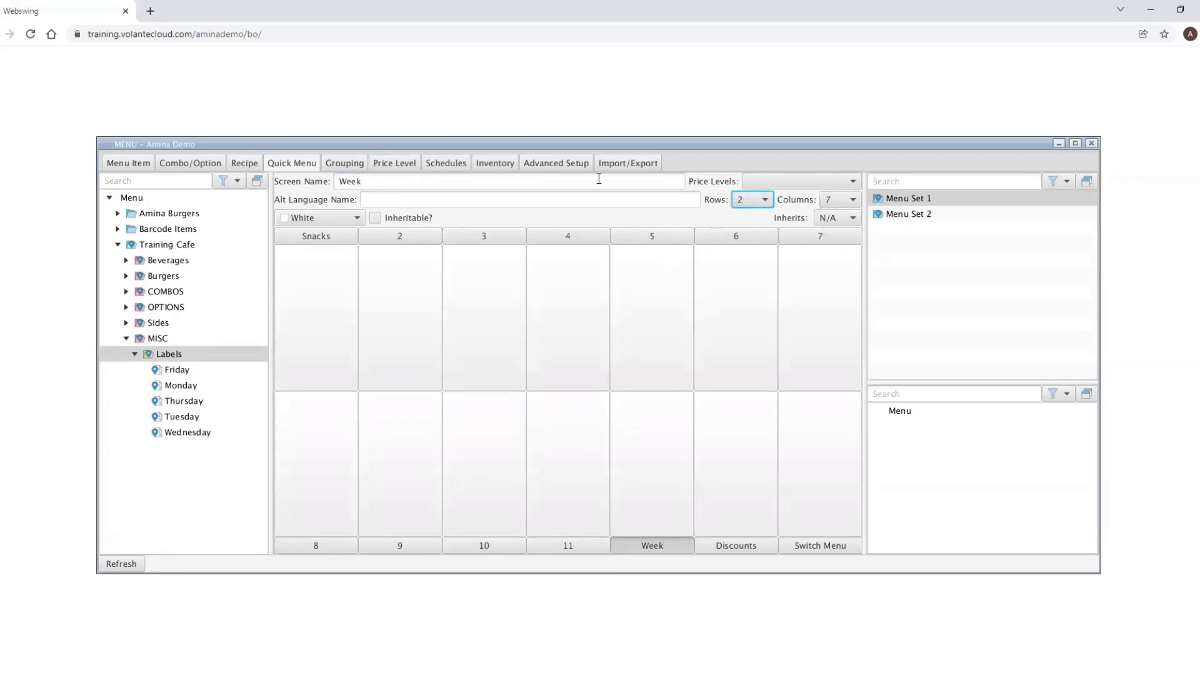
pyautogui.click(844, 201)
pyautogui.click(840, 278)
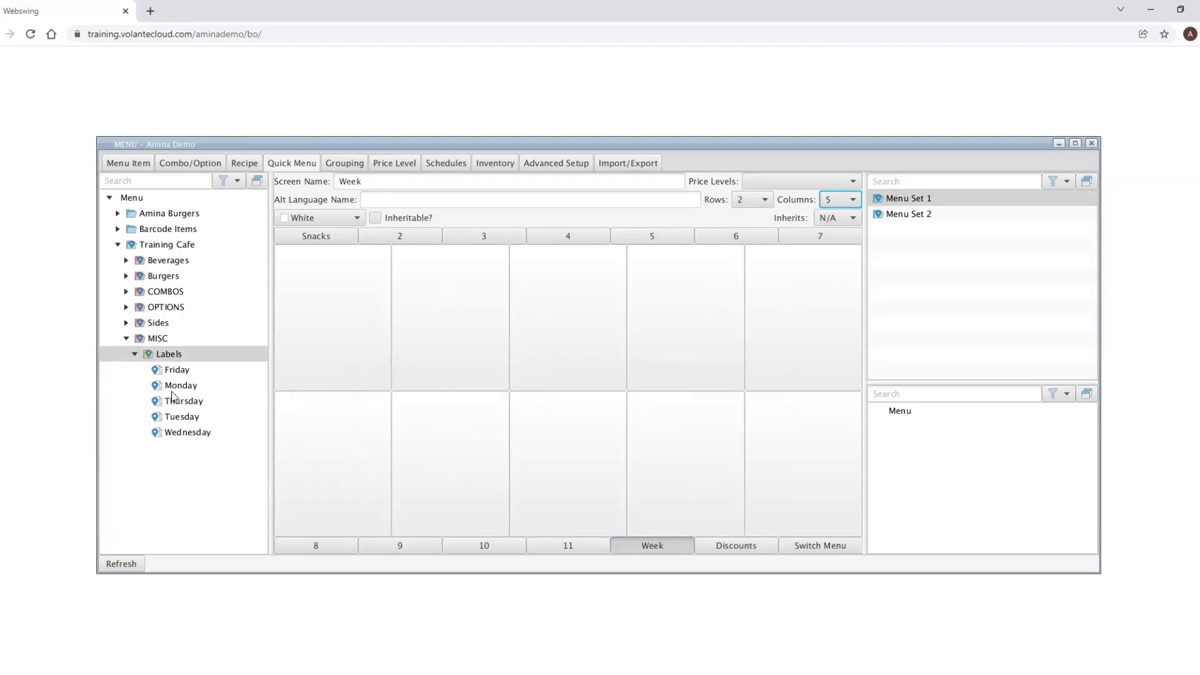
# Place Monday, Tuesday, Wednesday, Thursday and Friday in the first five grid buttons.
pyautogui.moveTo(172, 387); pyautogui.dragTo(302, 328)
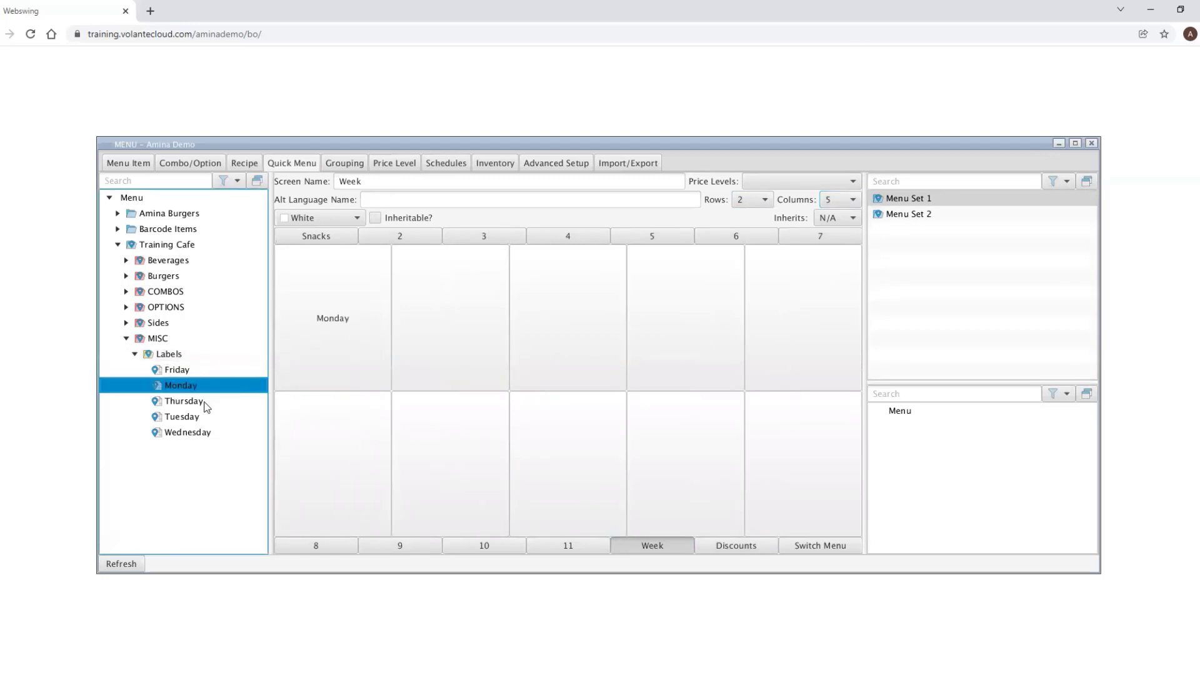
pyautogui.moveTo(196, 417); pyautogui.dragTo(414, 337)
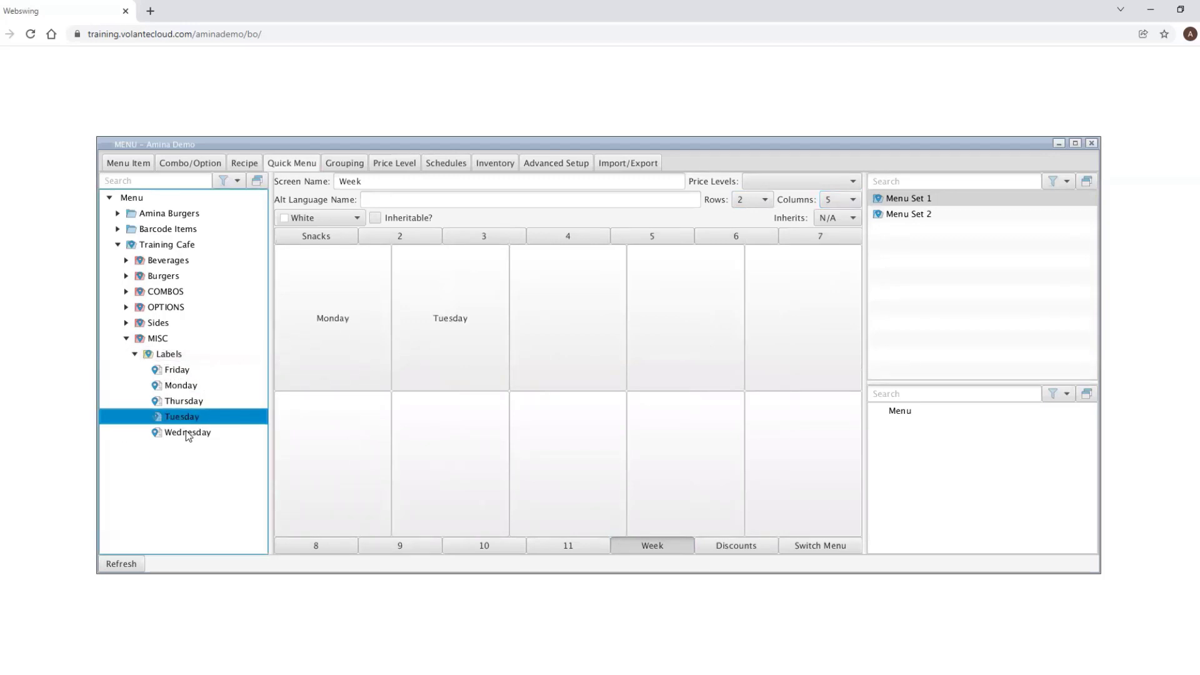
pyautogui.moveTo(186, 437); pyautogui.dragTo(555, 324)
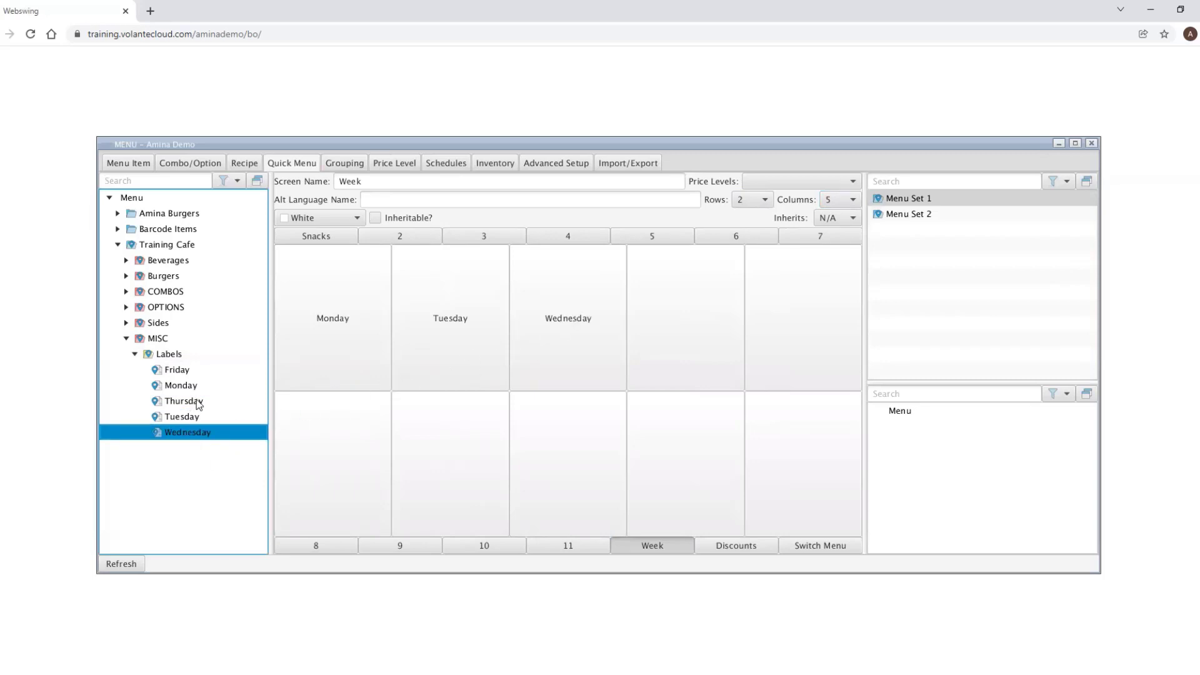
pyautogui.moveTo(225, 400); pyautogui.dragTo(657, 316)
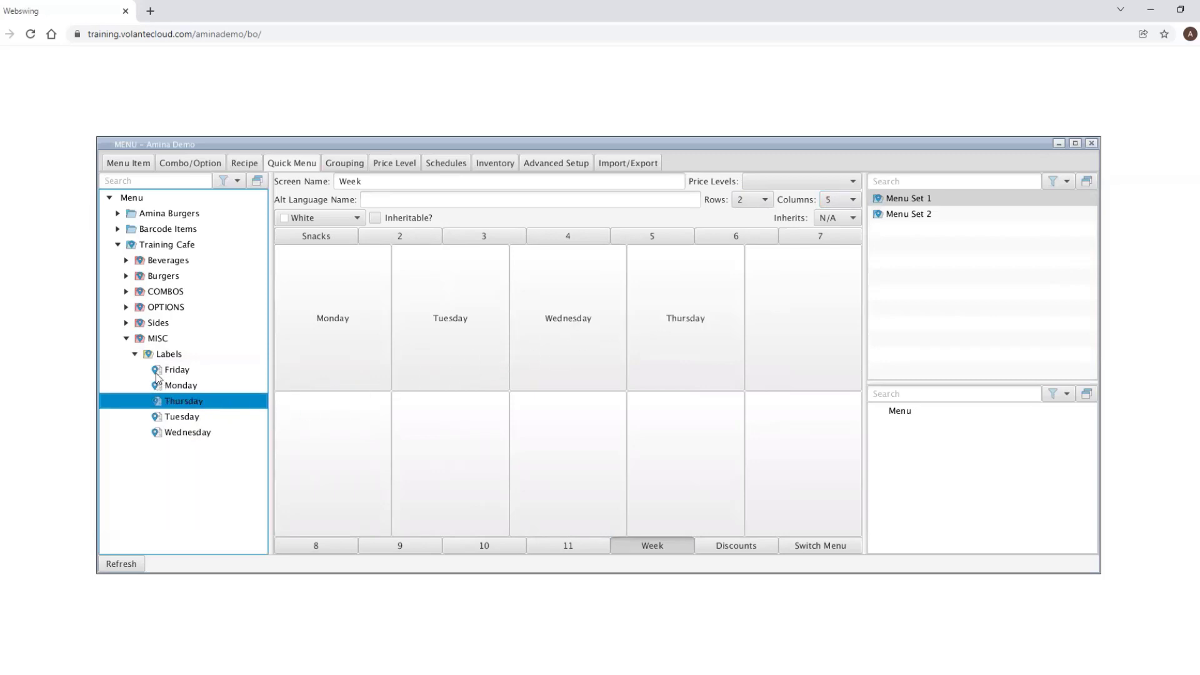
pyautogui.moveTo(157, 373); pyautogui.dragTo(799, 319)
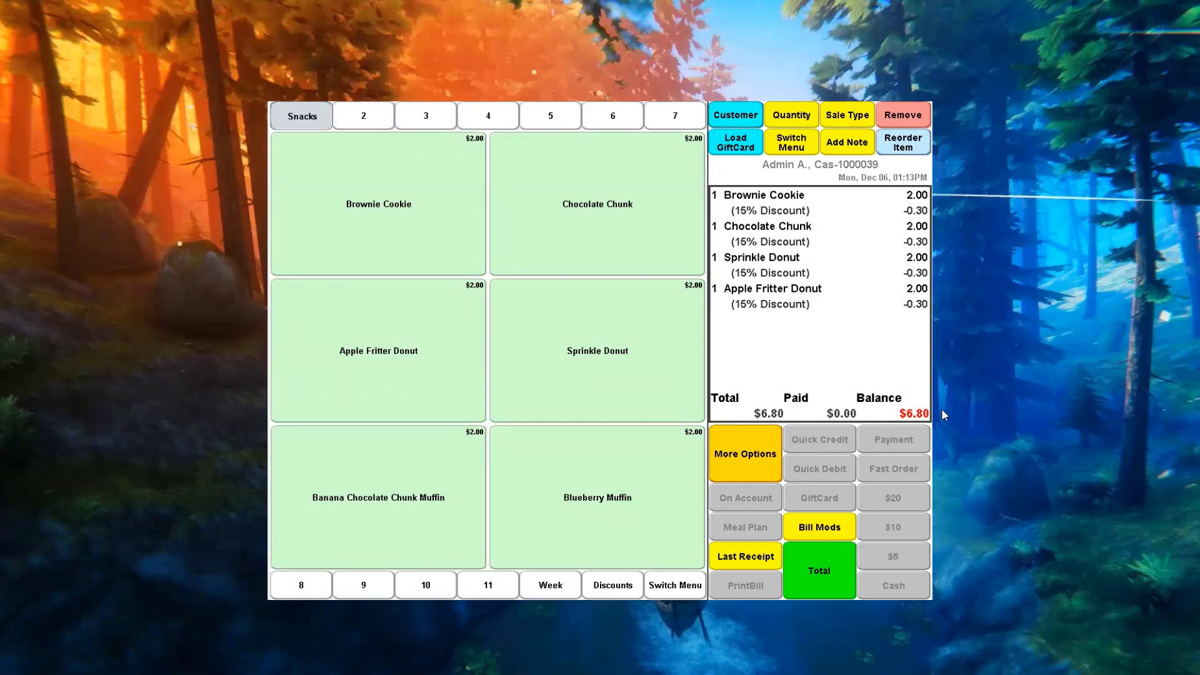
# Display the Week screen on the POS and tap the Monday through Friday label buttons.
pyautogui.click(562, 589)
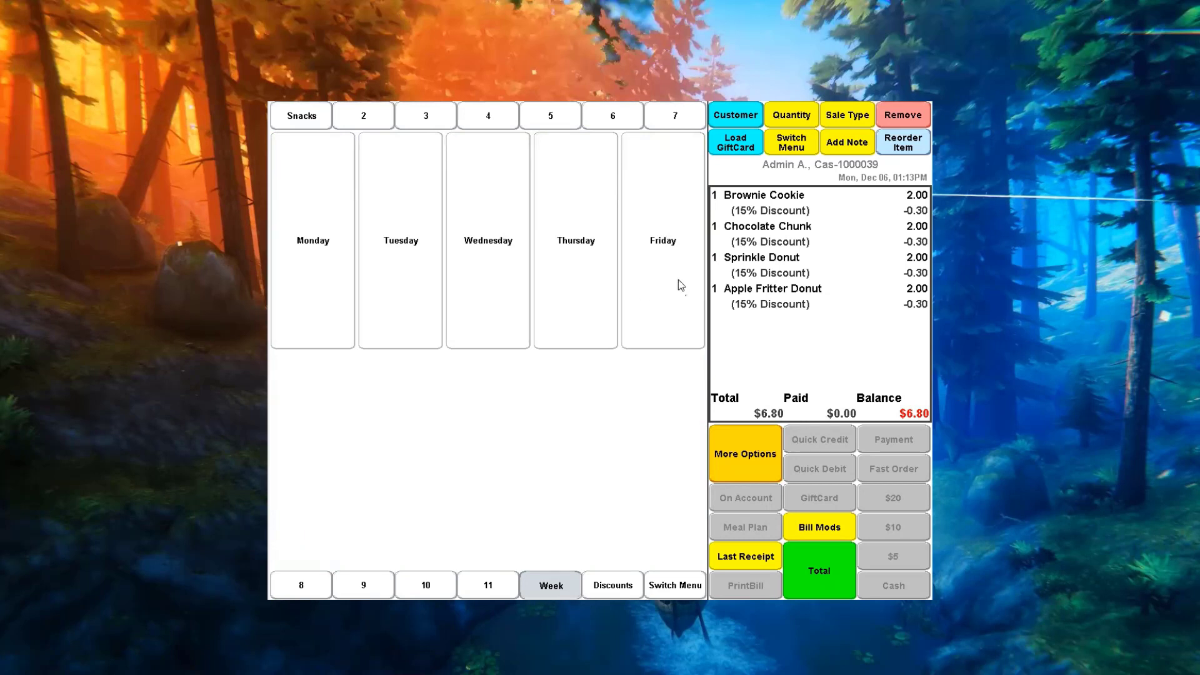
pyautogui.click(342, 285)
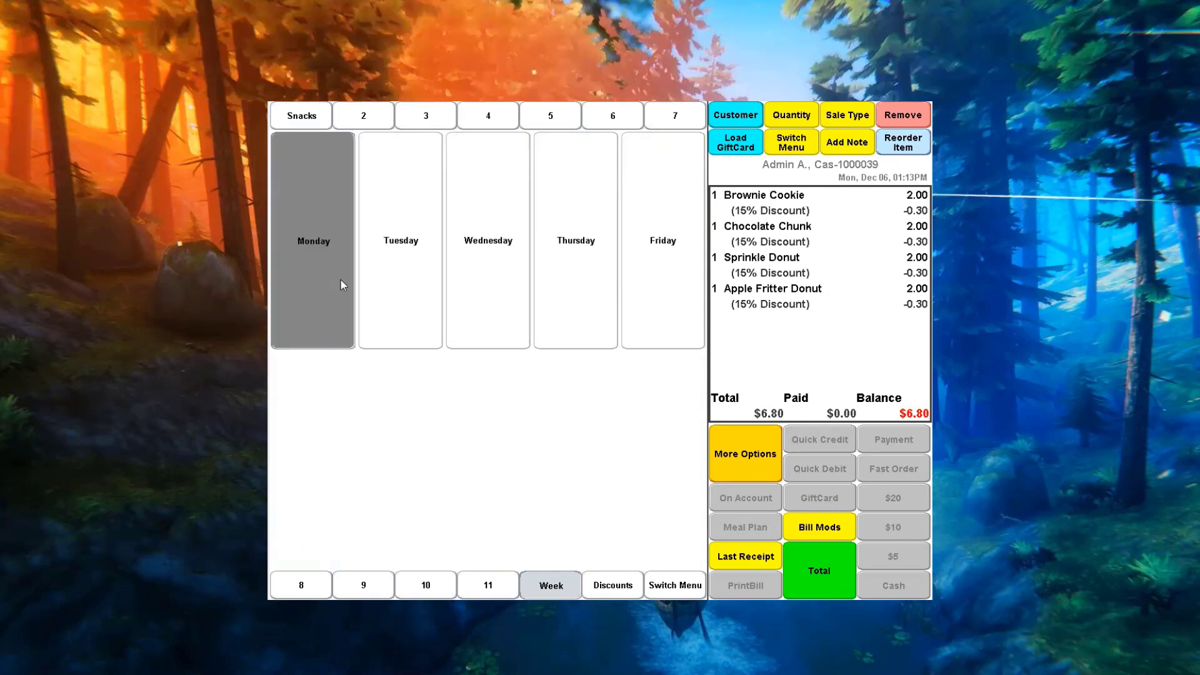
pyautogui.click(408, 279)
pyautogui.click(502, 277)
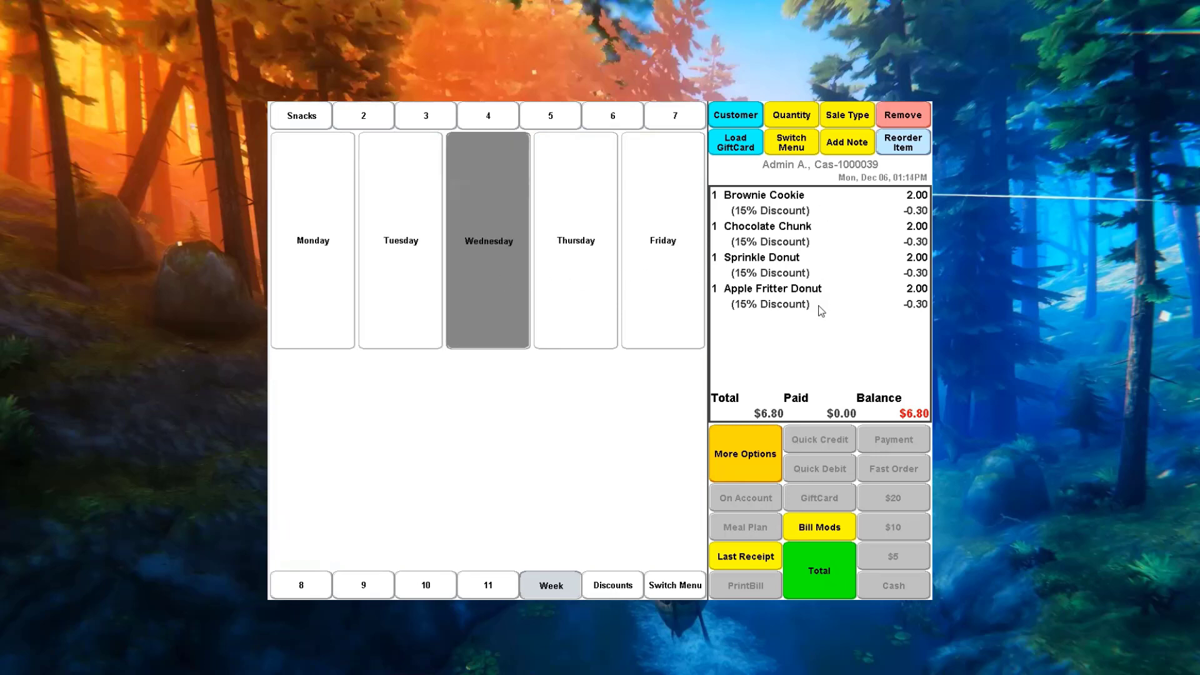
pyautogui.click(579, 268)
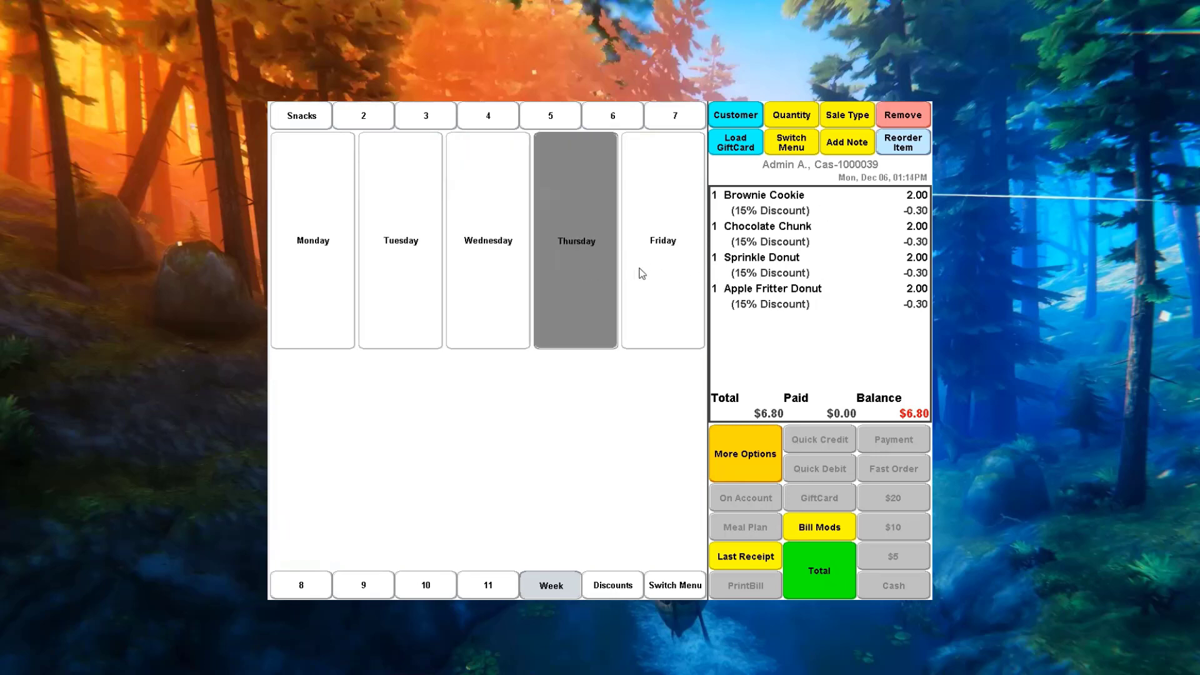
pyautogui.click(643, 273)
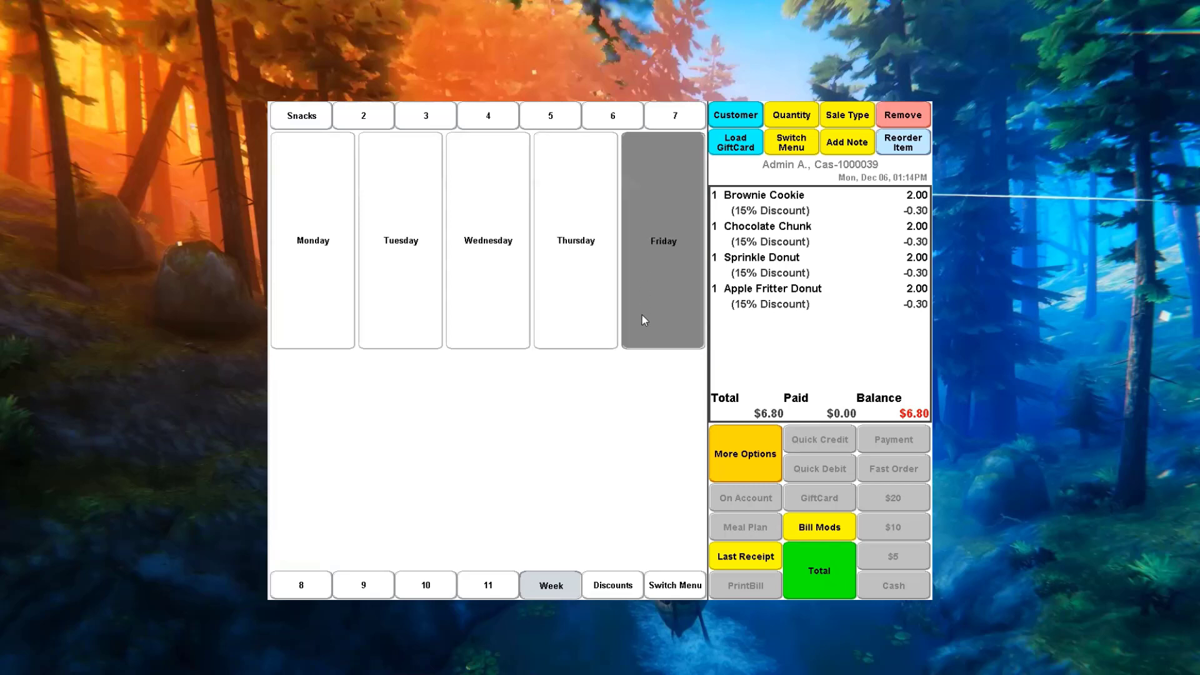